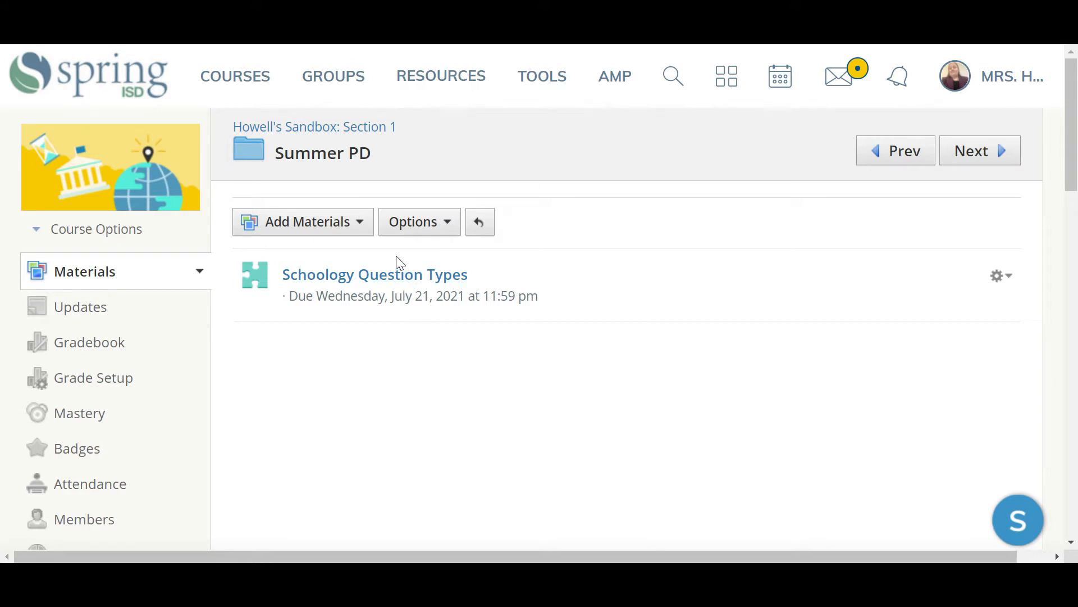
# Start a new assessment in the Summer PD folder named "American Revolution Quiz", due 7/16/21 at 11:59PM.
pyautogui.click(360, 223)
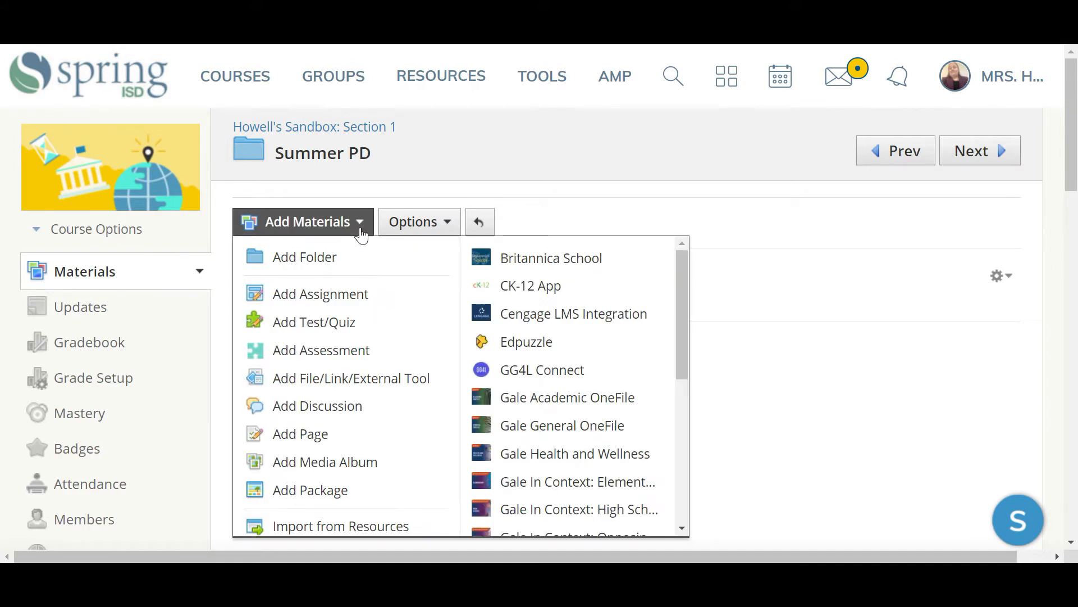
pyautogui.click(395, 355)
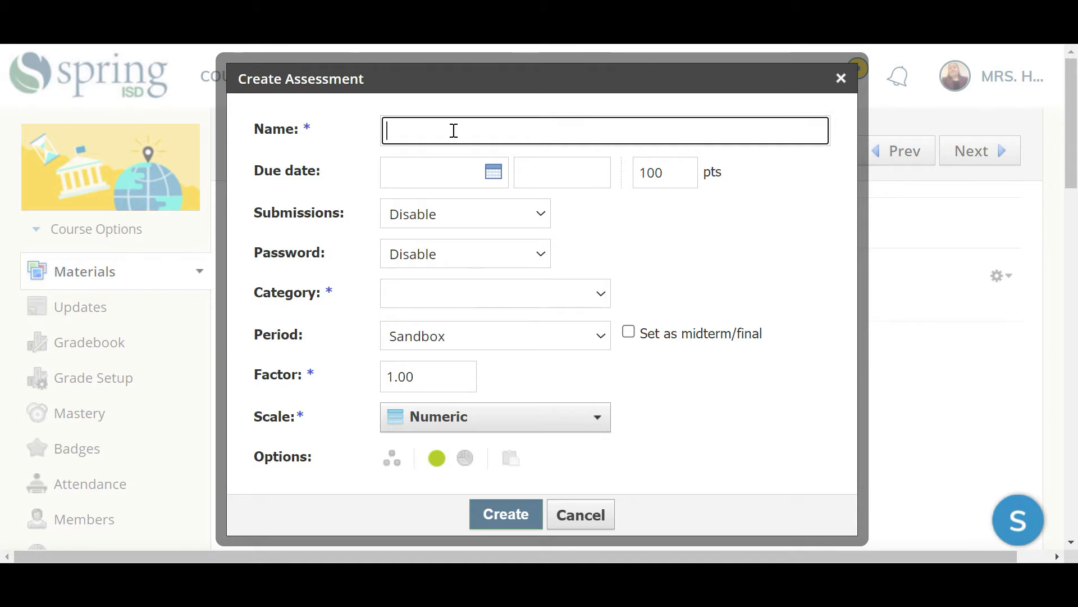
pyautogui.write('American ')
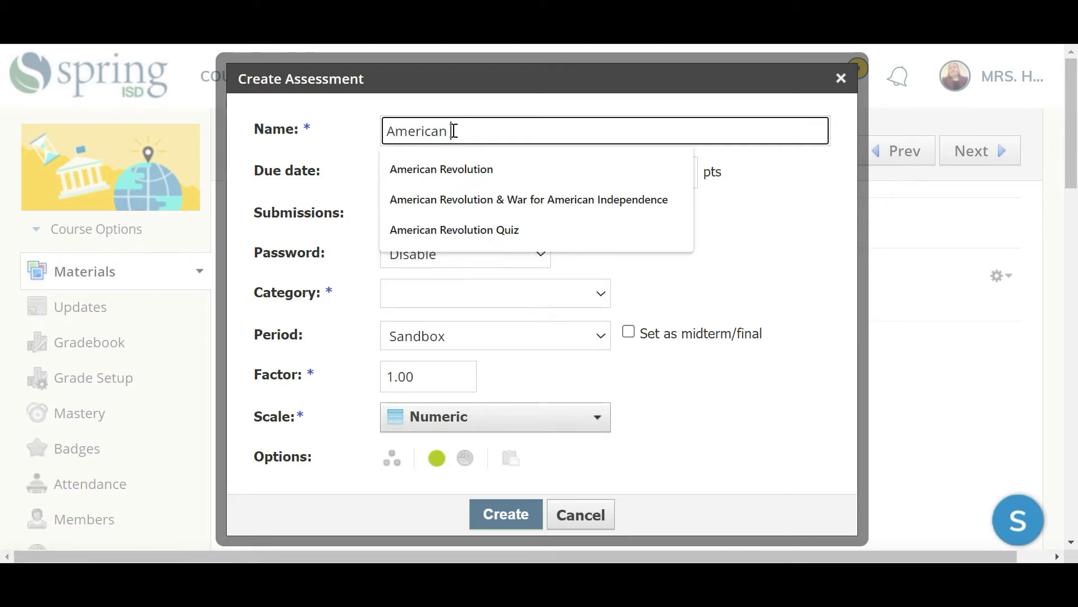
pyautogui.write('Revolution Quiz')
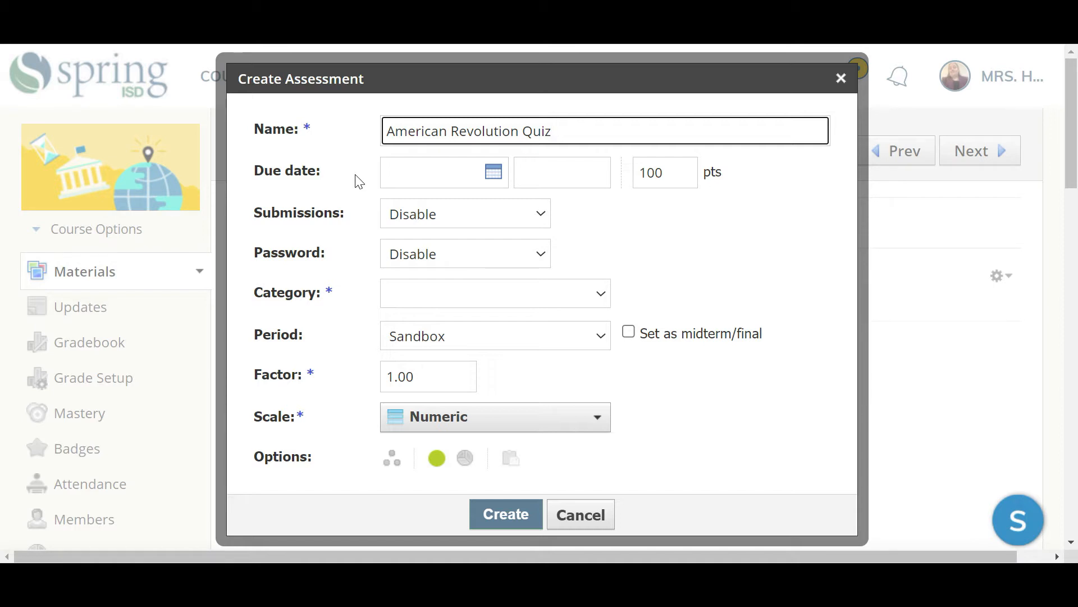
pyautogui.click(432, 185)
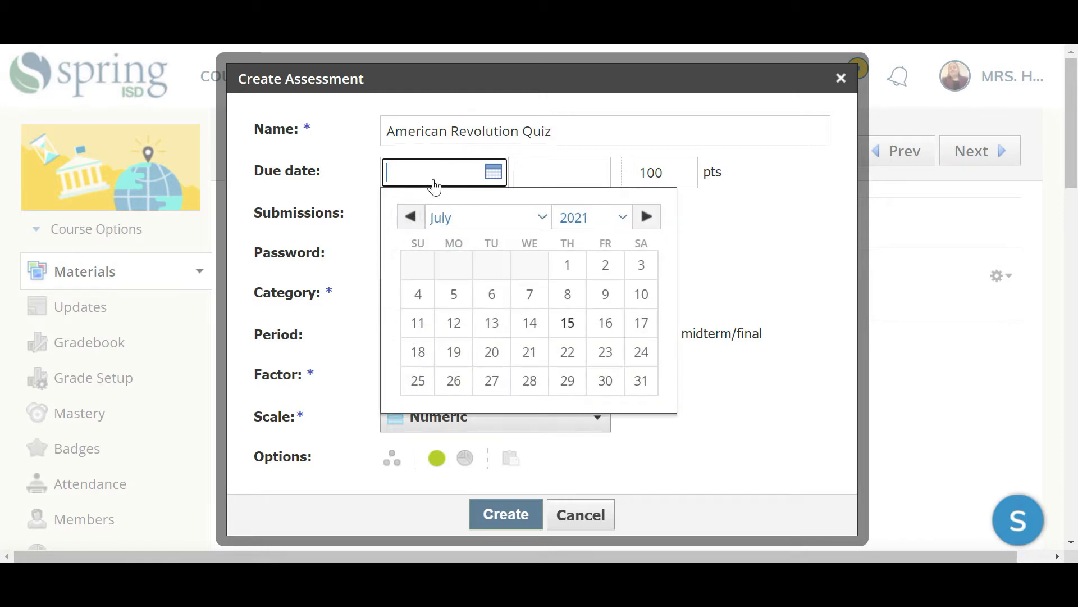
pyautogui.click(604, 331)
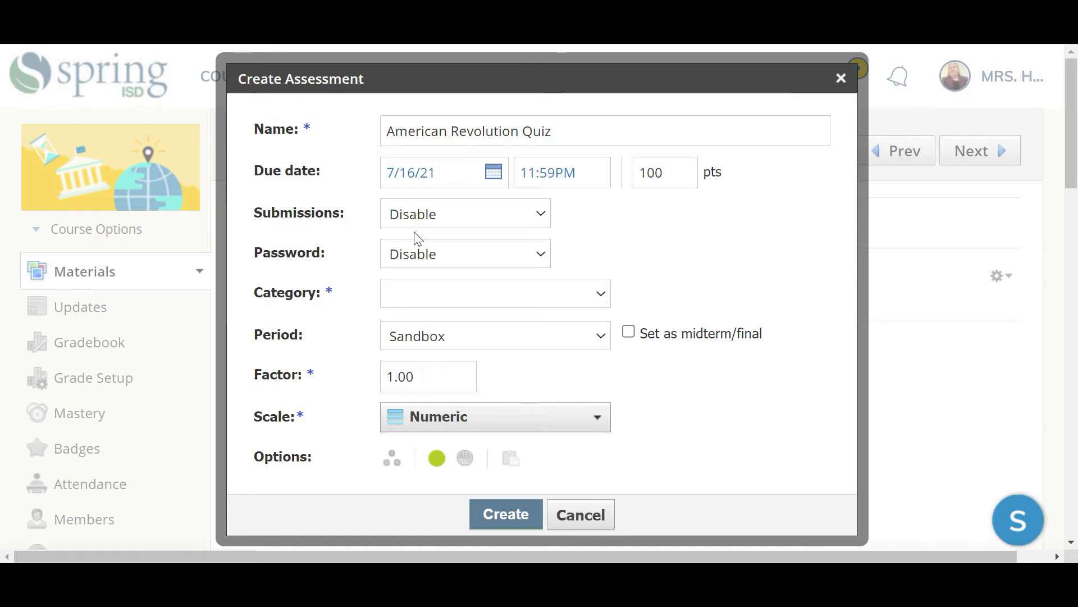
# Enable submissions for the assessment and set its grading category to Daily Assignments.
pyautogui.click(469, 217)
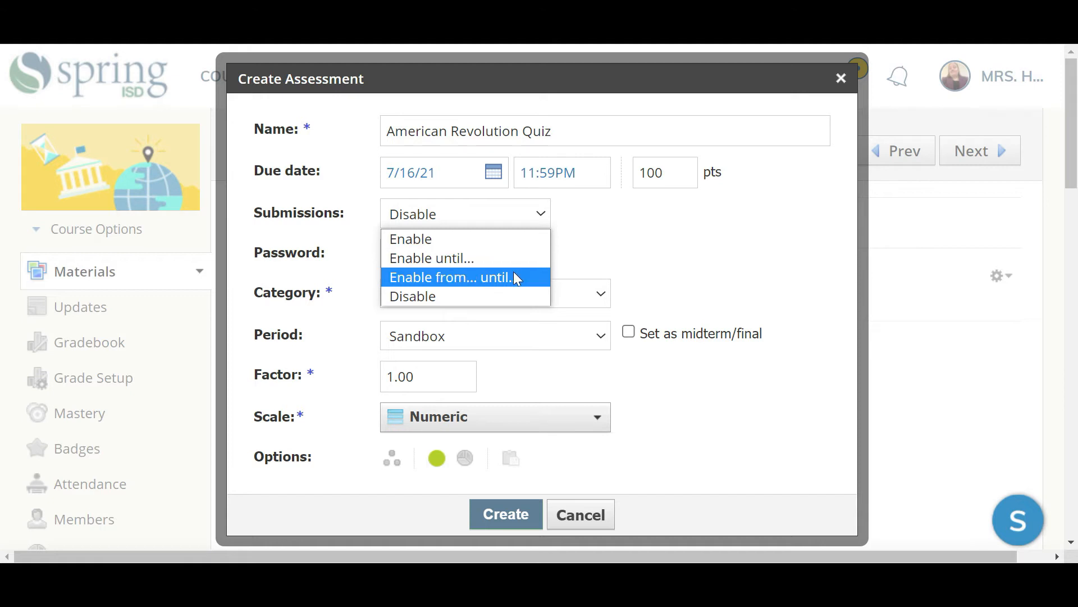
pyautogui.click(505, 240)
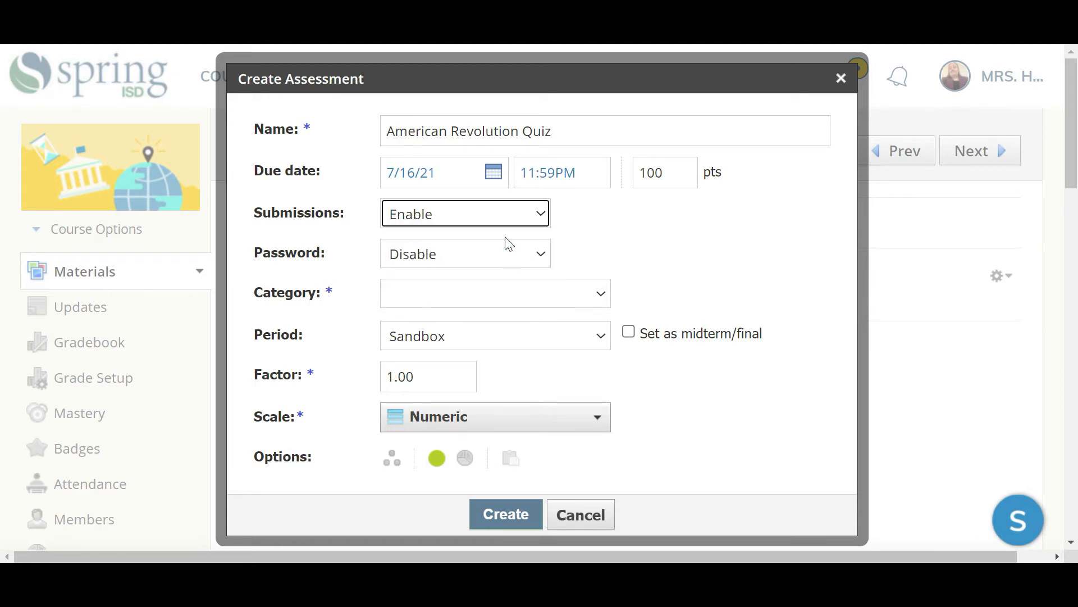
pyautogui.click(488, 301)
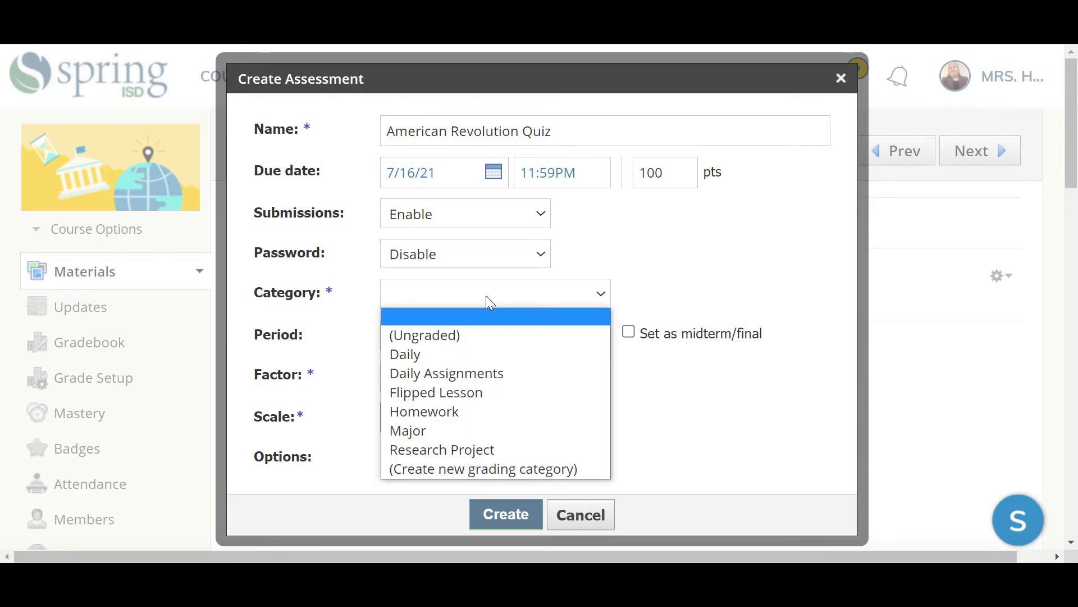
pyautogui.click(488, 372)
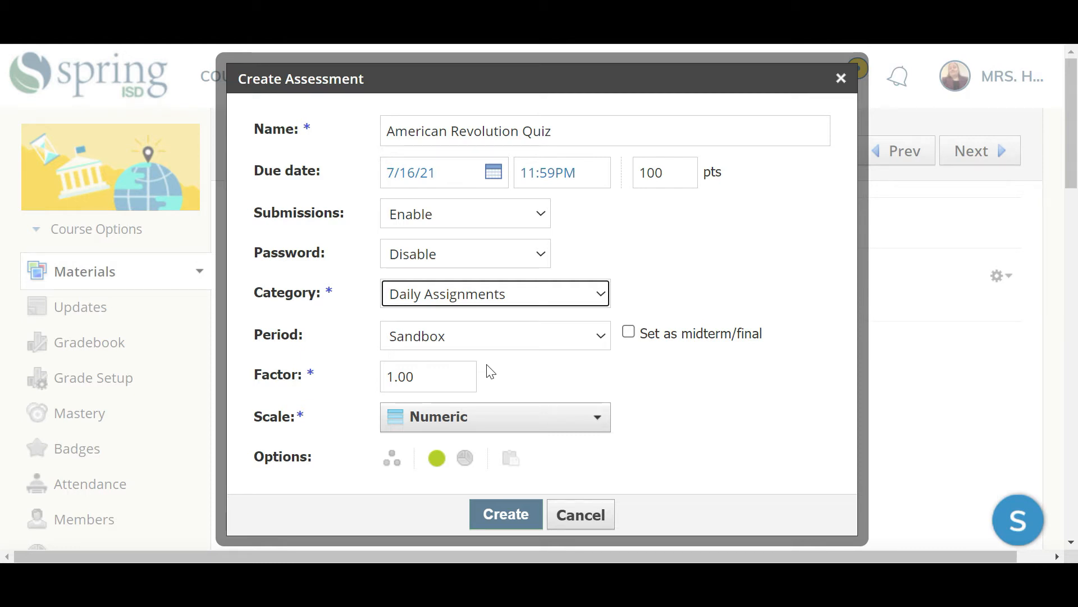
pyautogui.click(535, 304)
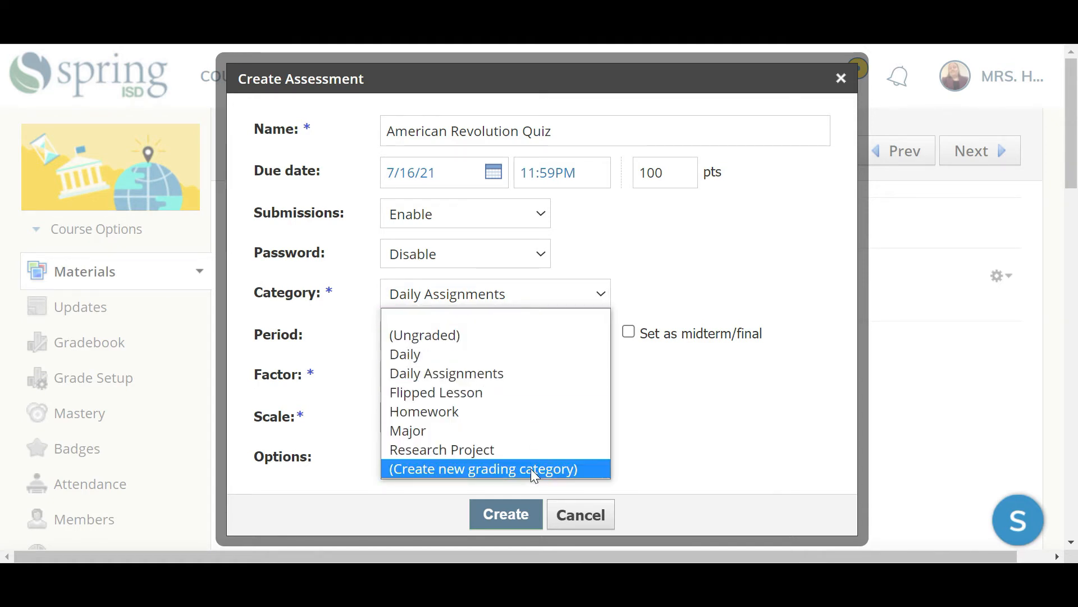
pyautogui.click(645, 279)
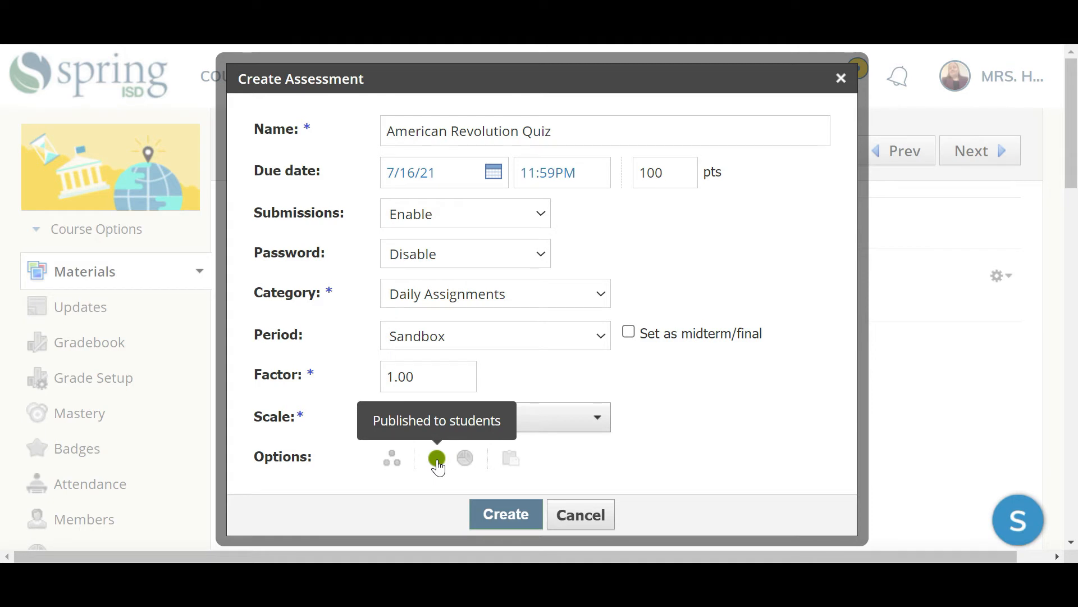
# Turn on the statistics option for the assessment and create it.
pyautogui.click(466, 459)
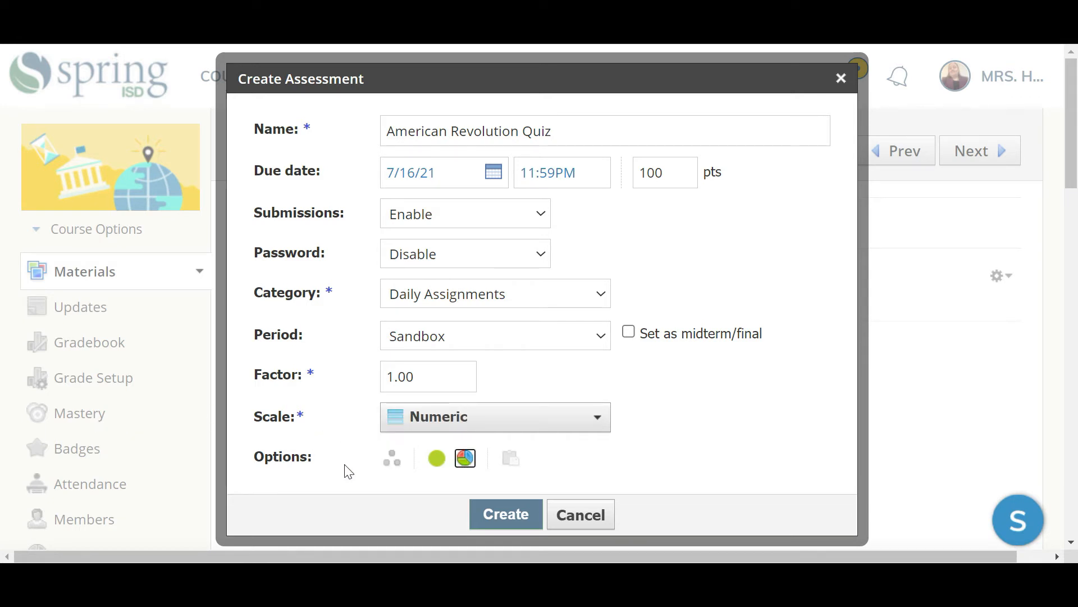
pyautogui.click(505, 519)
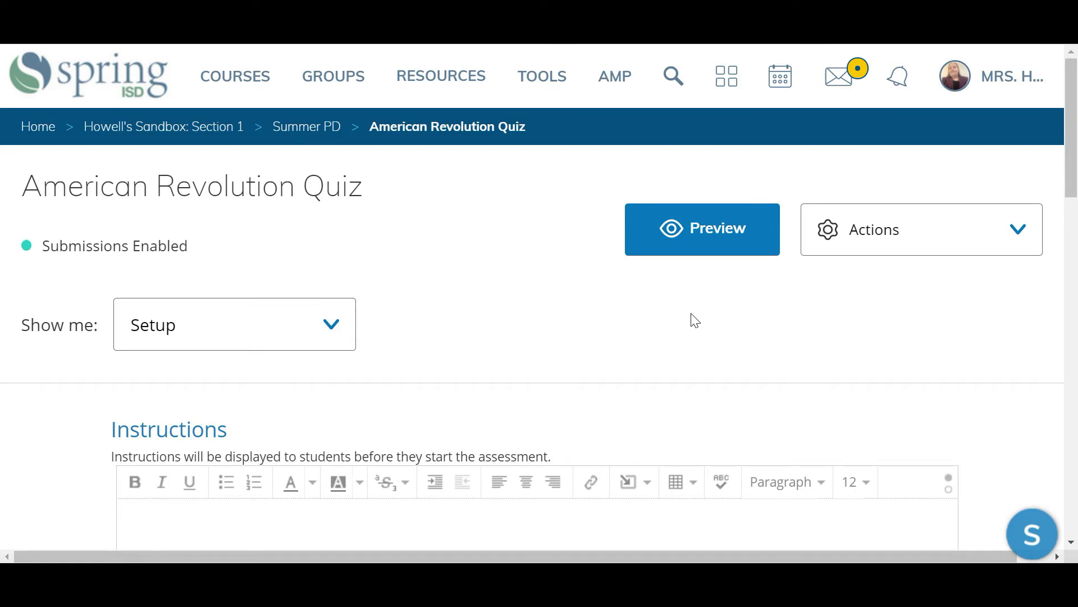
# Allow students to eliminate answer choices, use the text to speech toolbar with screen masking, highlight text and use a notepad.
pyautogui.moveTo(1075, 153); pyautogui.dragTo(1075, 251)
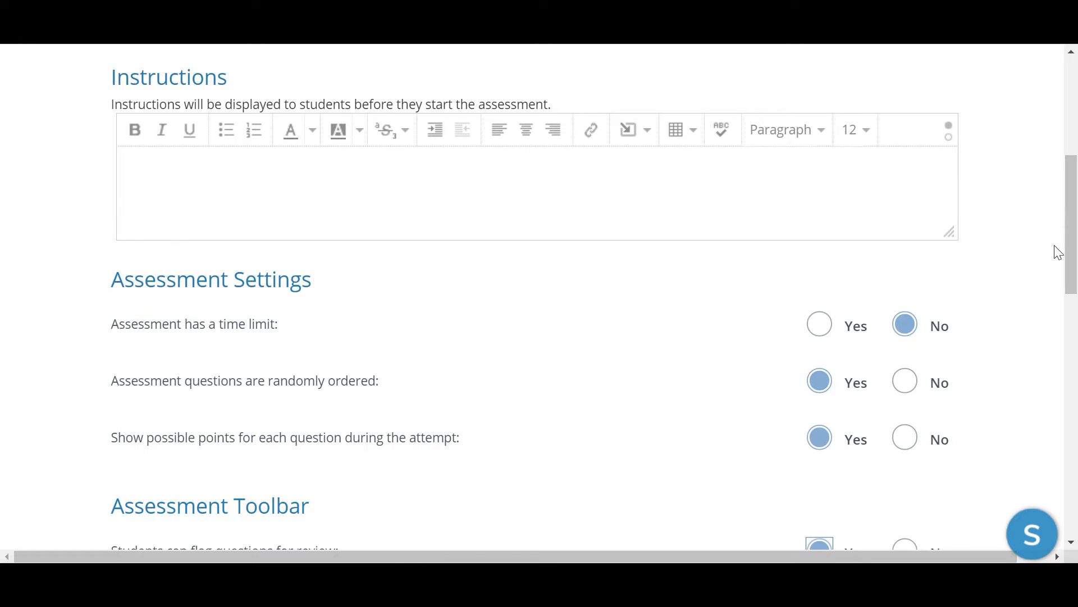
pyautogui.moveTo(1071, 248); pyautogui.dragTo(1077, 361)
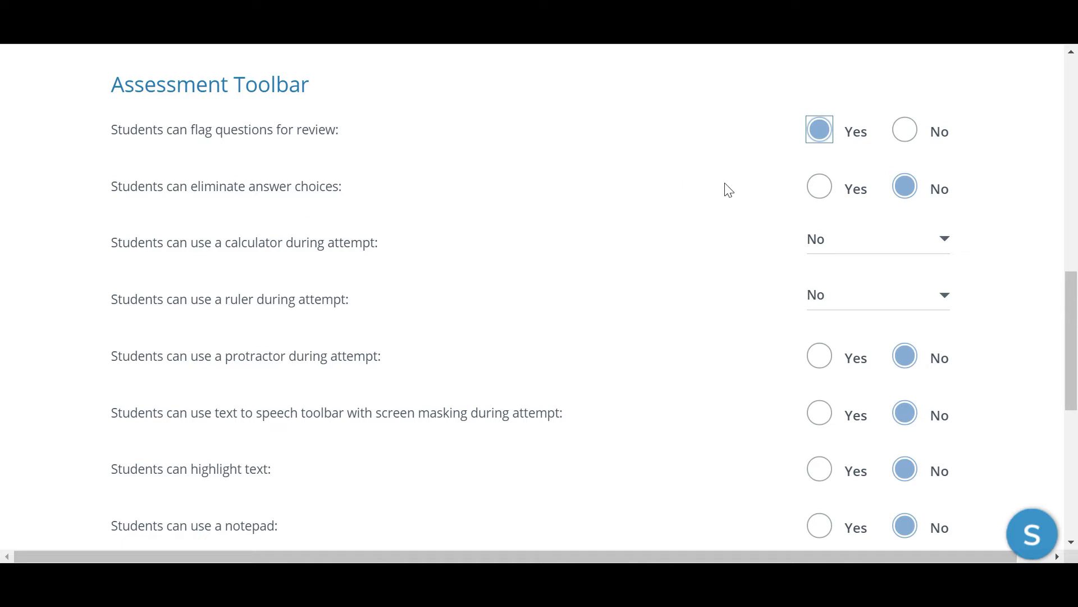
pyautogui.click(820, 194)
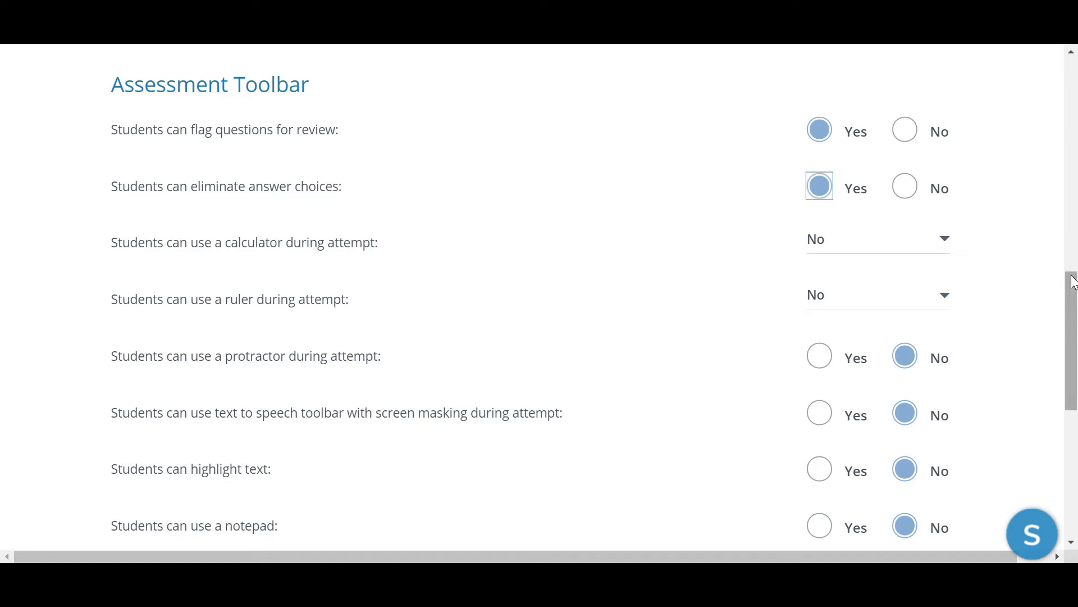
pyautogui.moveTo(1073, 282); pyautogui.dragTo(1074, 333)
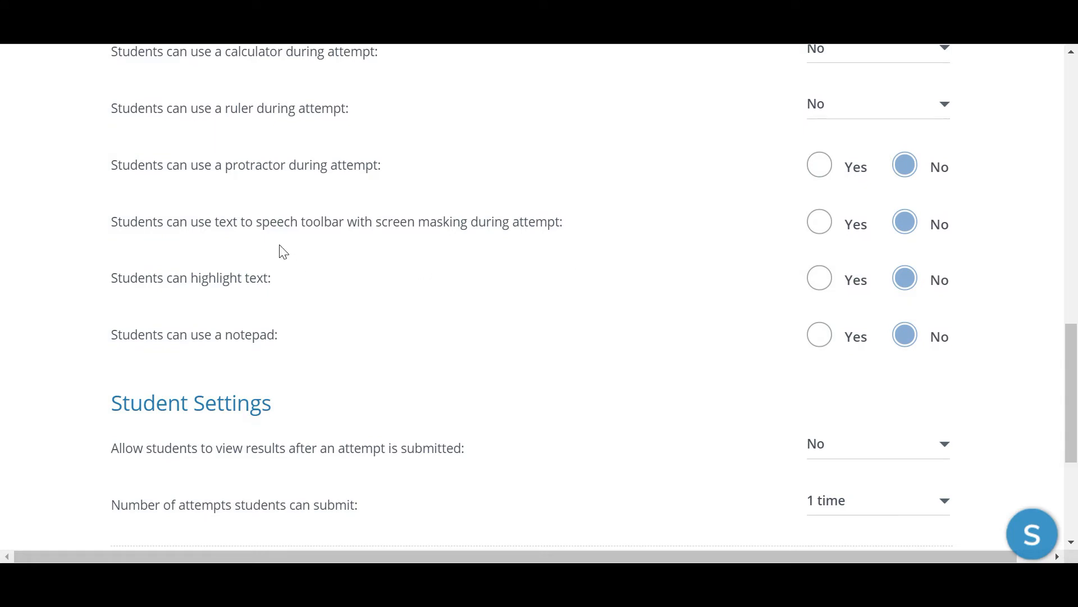
pyautogui.click(820, 225)
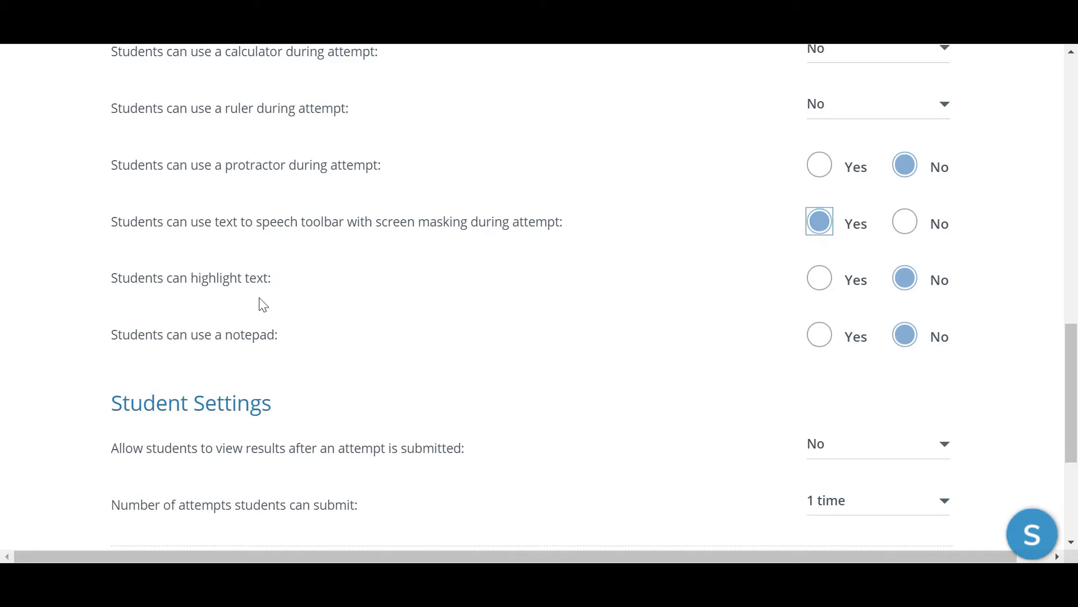
pyautogui.click(820, 287)
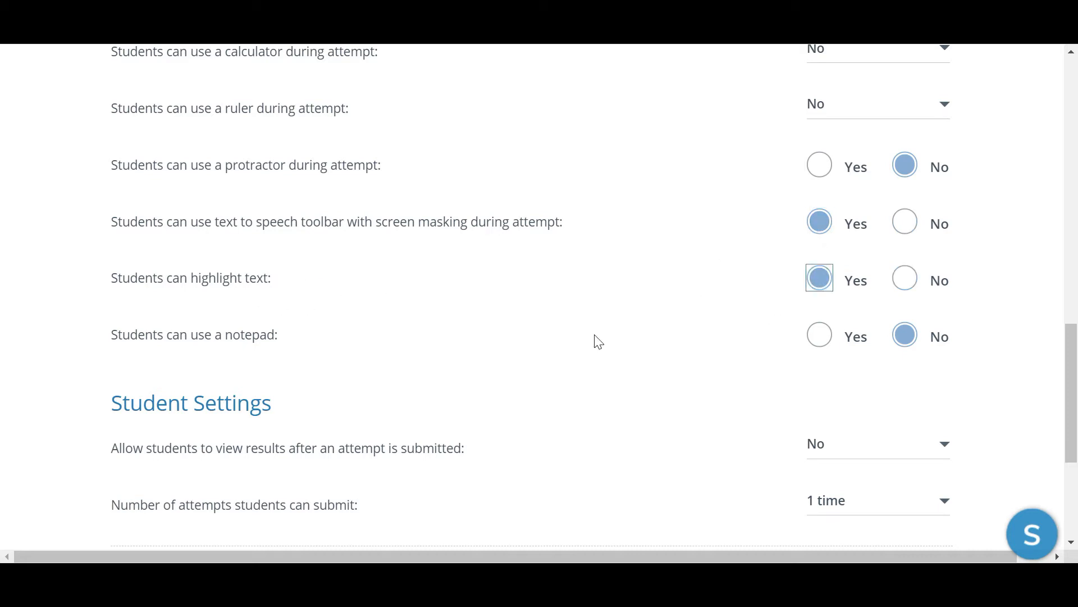
pyautogui.click(831, 344)
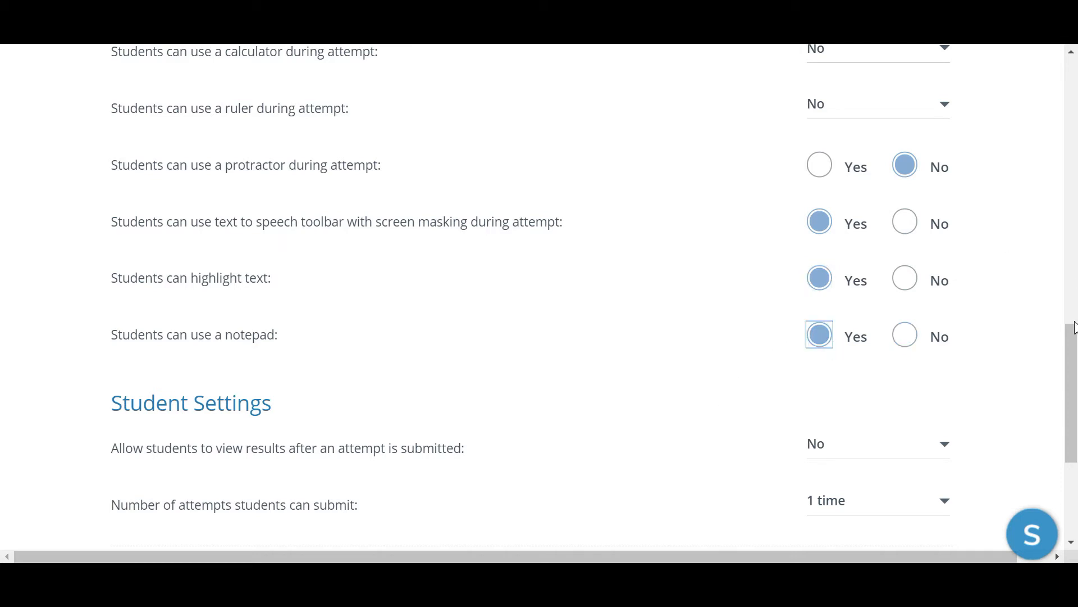
# Let students submit 2 times, keeping Highest Score as the final grade, and save the assessment setup.
pyautogui.moveTo(1073, 362); pyautogui.dragTo(1073, 413)
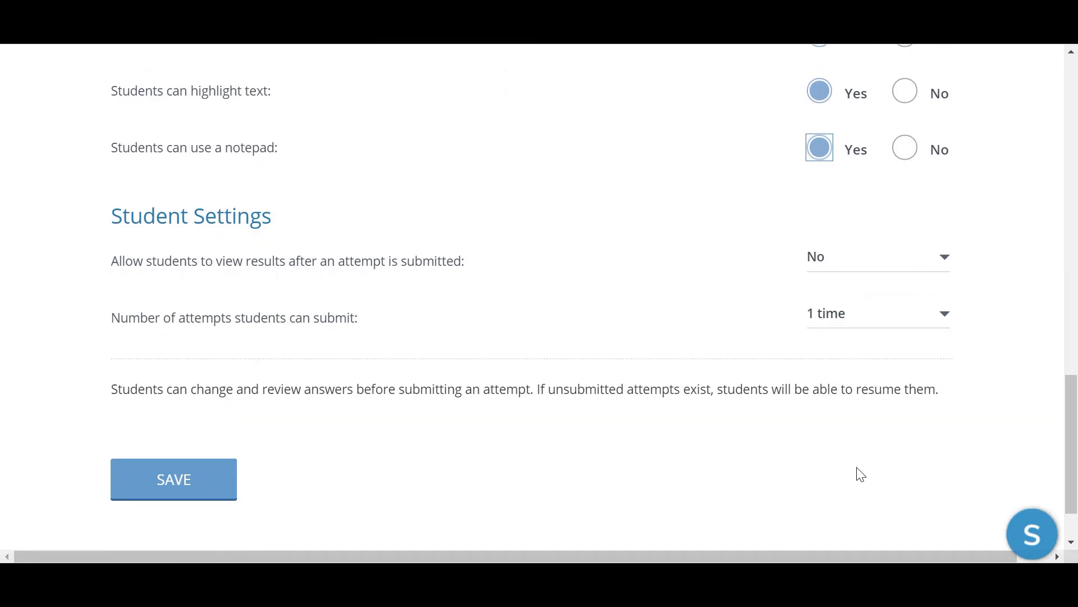
pyautogui.click(908, 322)
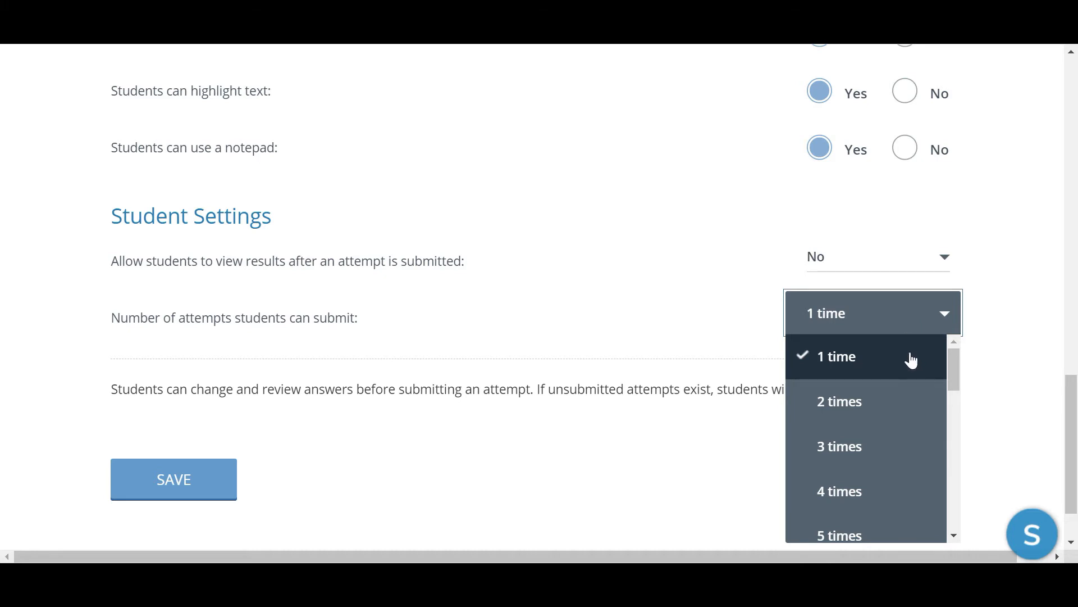
pyautogui.click(851, 410)
pyautogui.moveTo(1070, 410); pyautogui.dragTo(1070, 448)
pyautogui.click(961, 256)
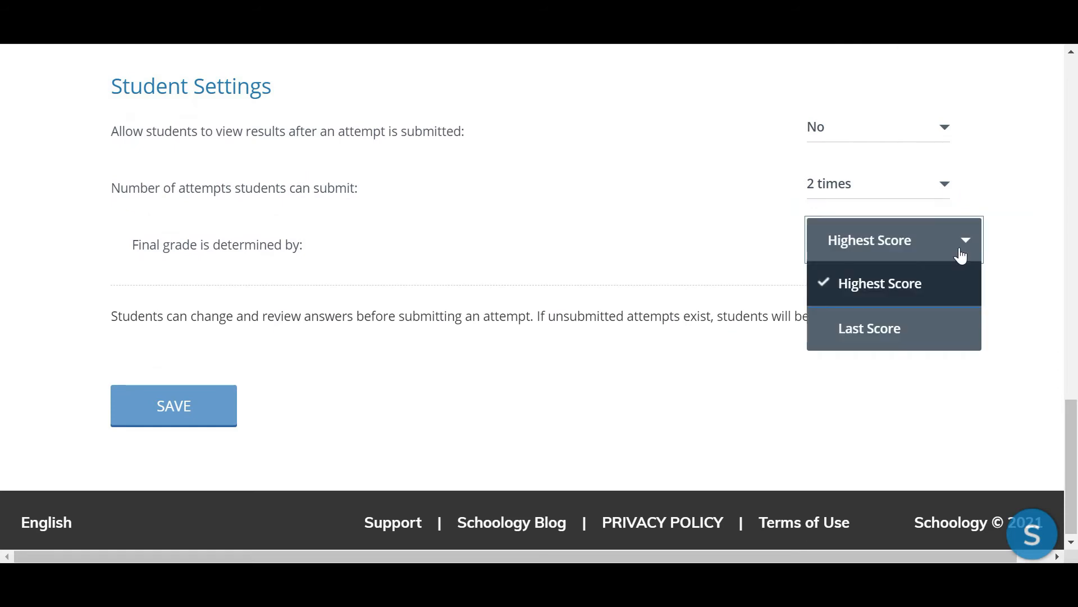
pyautogui.click(1031, 263)
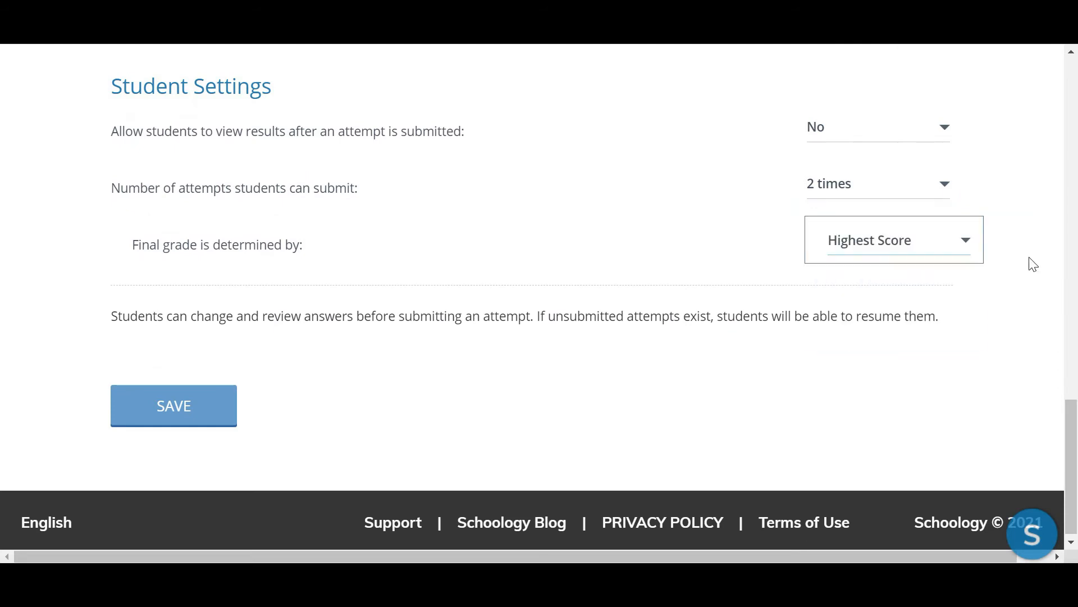
pyautogui.click(192, 416)
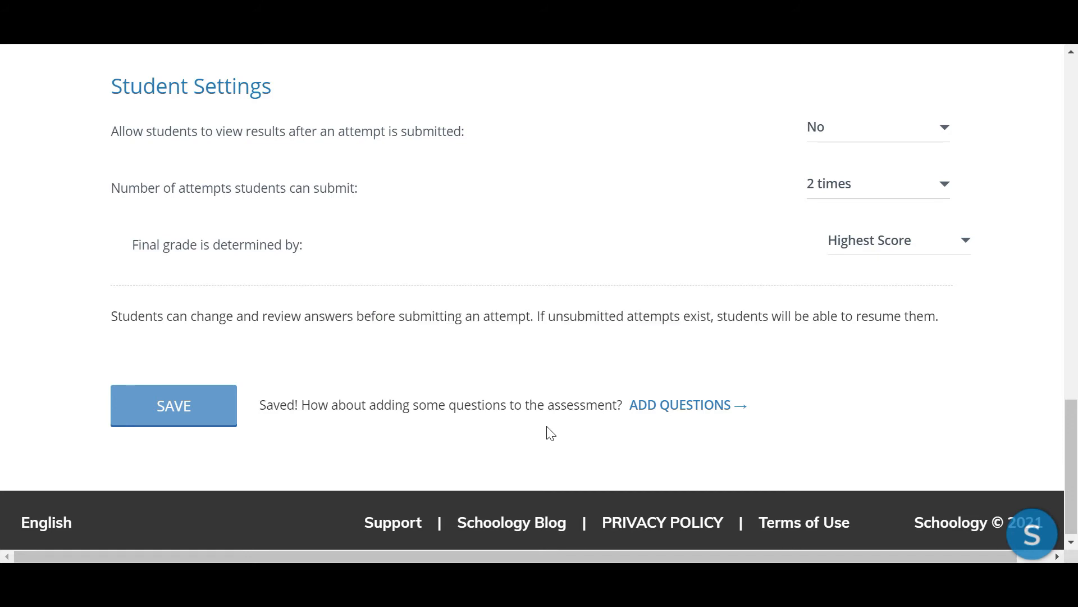
# Add a multiple choice question to the assessment with the text "What year did we declare Independence?".
pyautogui.click(659, 406)
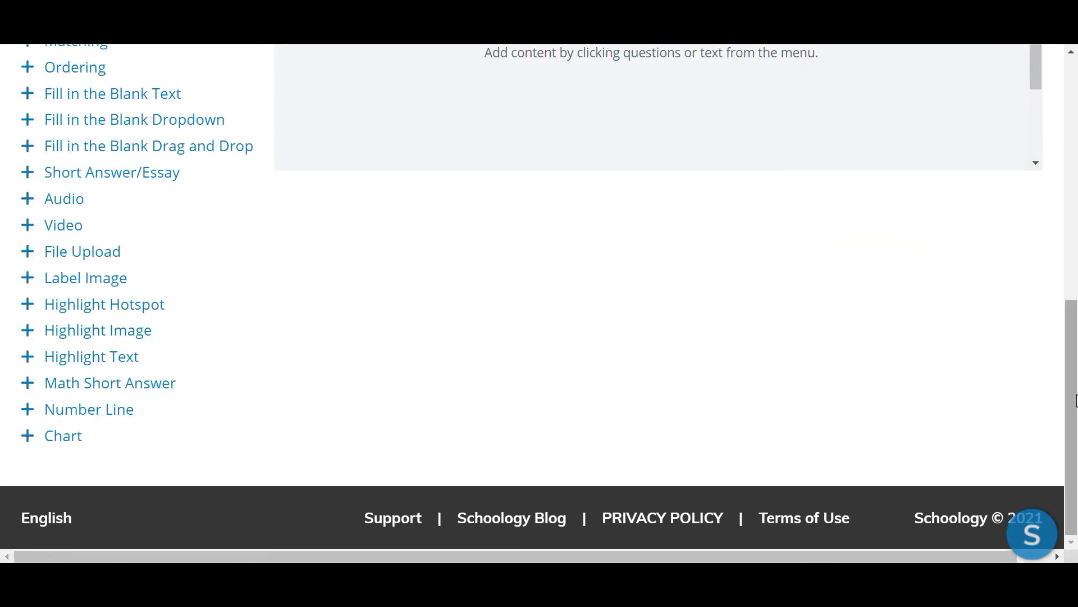
pyautogui.moveTo(1076, 399); pyautogui.dragTo(1073, 283)
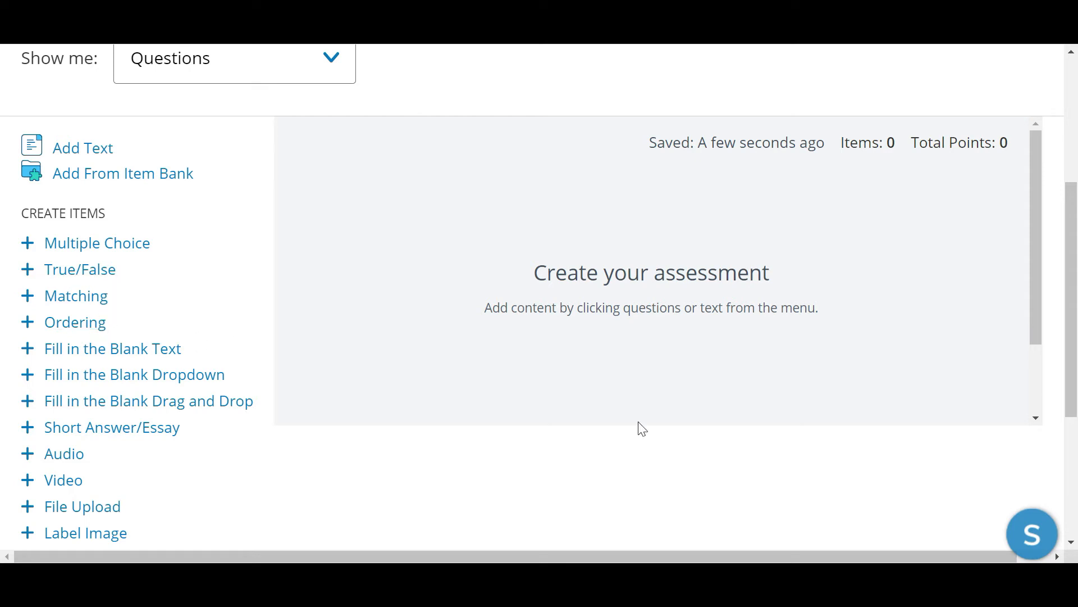
pyautogui.moveTo(1068, 351)
pyautogui.mouseDown()
pyautogui.moveTo(1073, 435)
pyautogui.moveTo(1060, 348)
pyautogui.mouseUp()
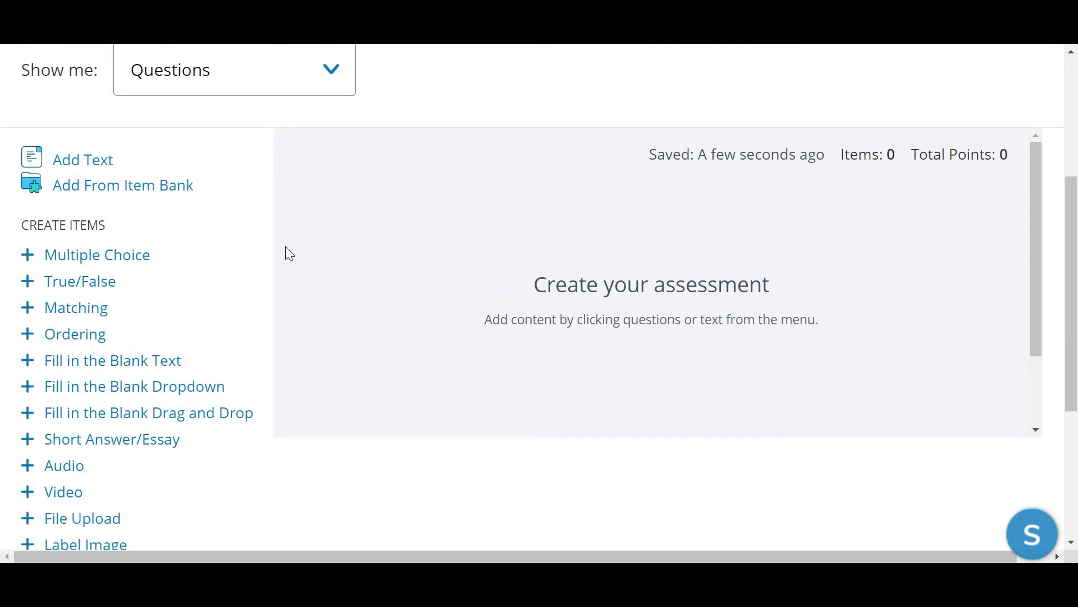
pyautogui.click(56, 260)
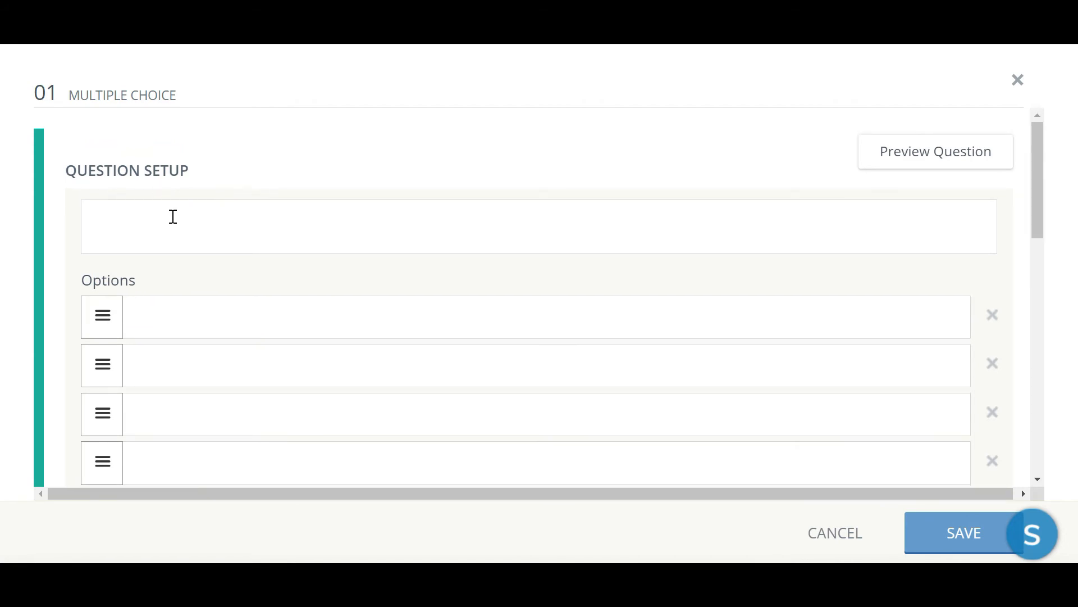
pyautogui.click(156, 224)
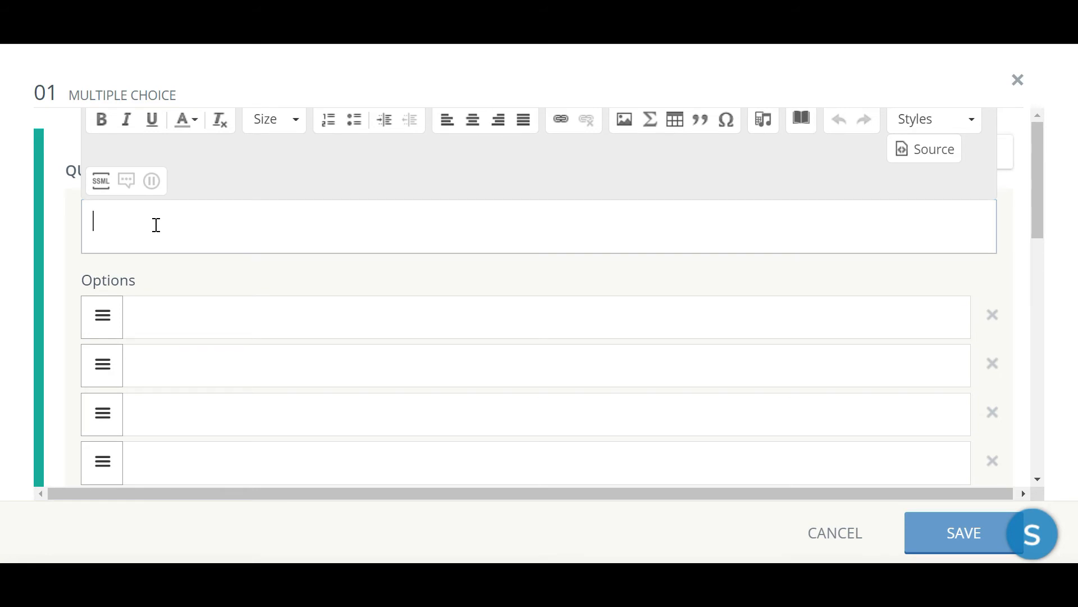
pyautogui.write('What year did we decl')
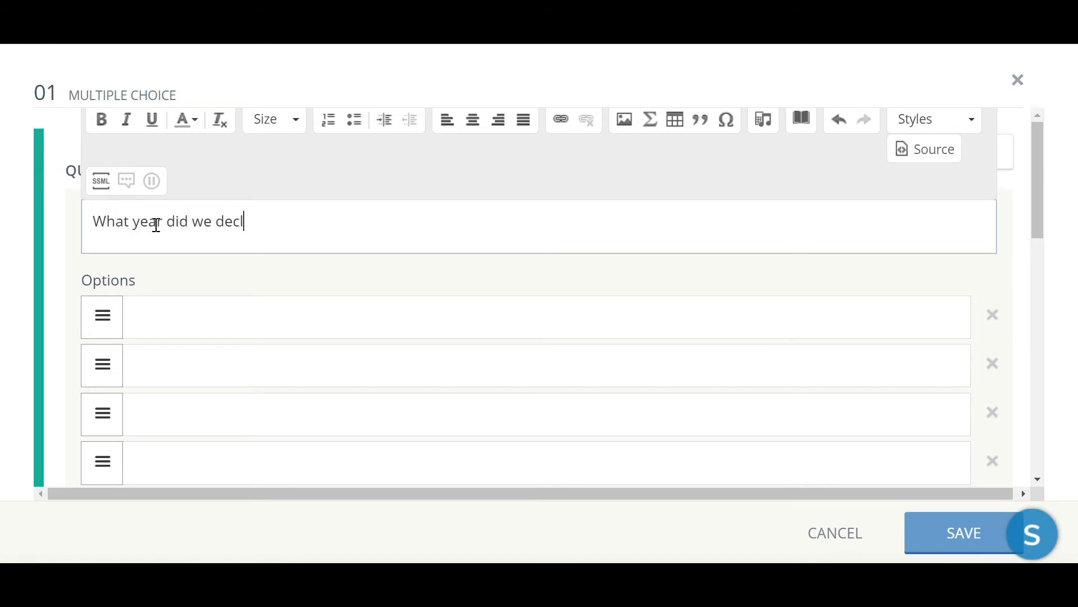
pyautogui.write('are Independence?')
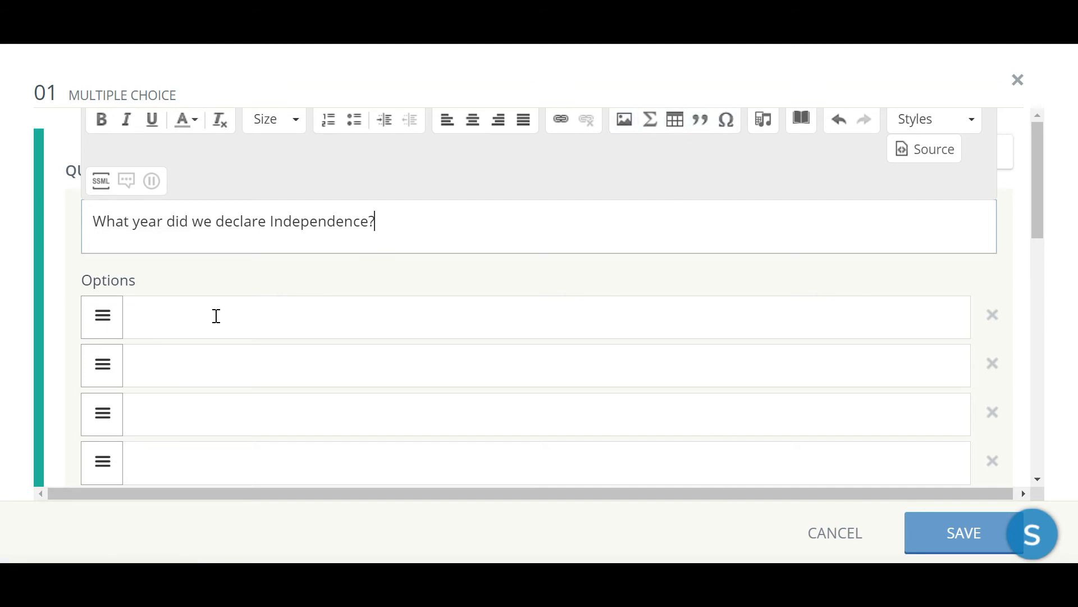
# Fill in the question's four answer options as "A. 1609", "B. 1776", "C. 1789" and "D. 1889".
pyautogui.moveTo(1035, 228); pyautogui.dragTo(1038, 249)
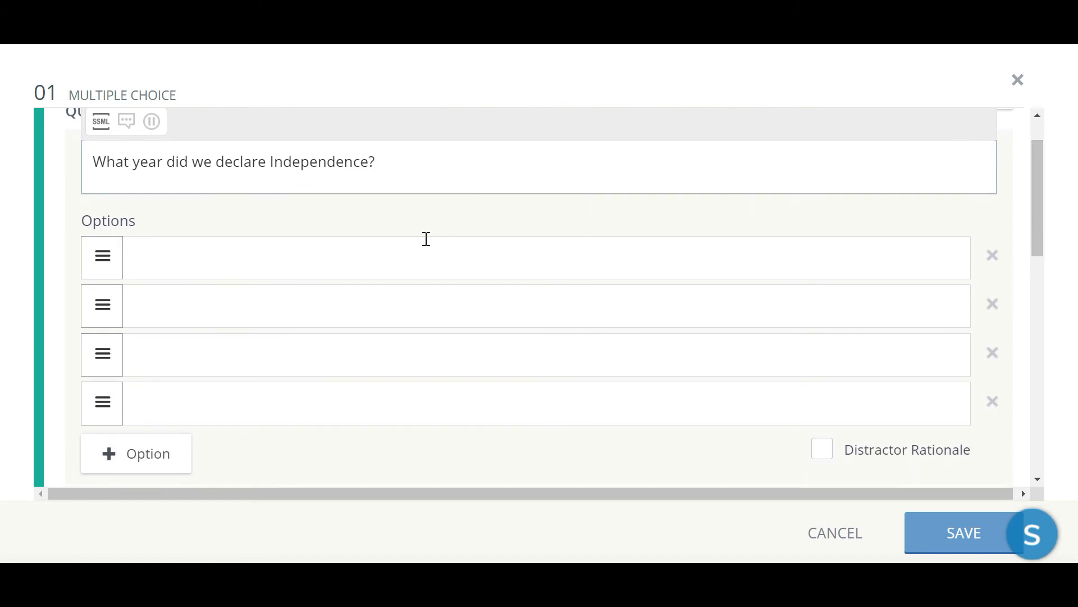
pyautogui.click(306, 268)
pyautogui.write('A. 1609')
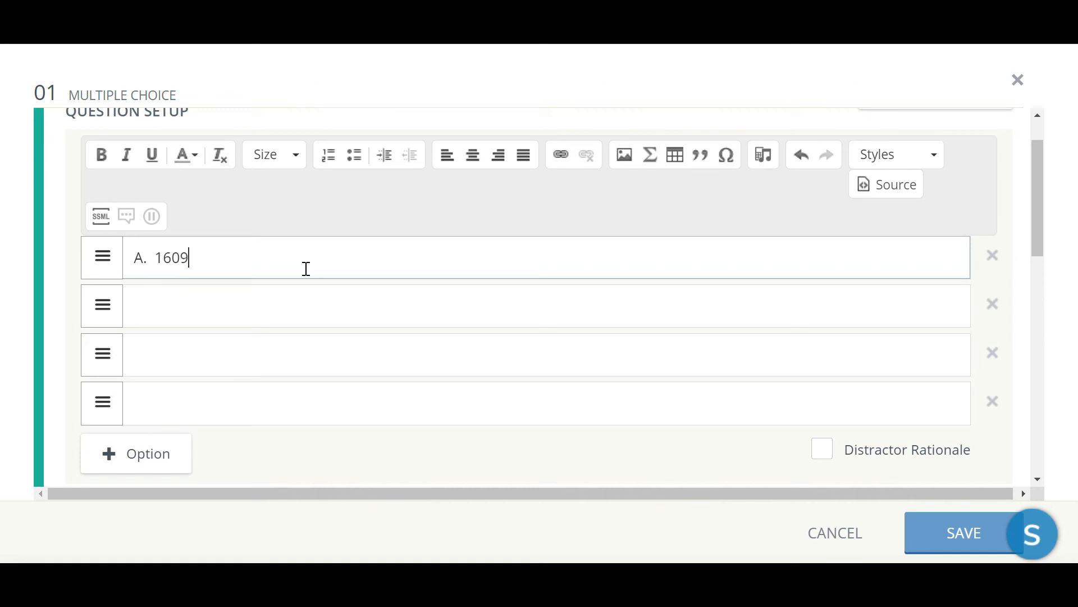
pyautogui.click(242, 307)
pyautogui.write('B. 1776')
pyautogui.click(225, 344)
pyautogui.write('C. ')
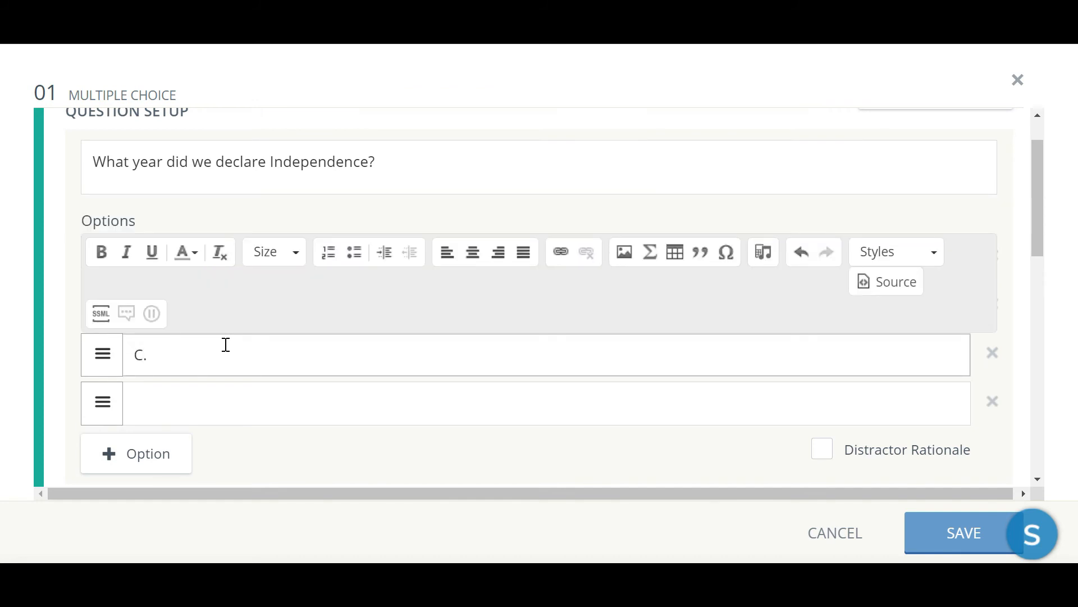
pyautogui.write('1789')
pyautogui.click(183, 407)
pyautogui.write('D. ')
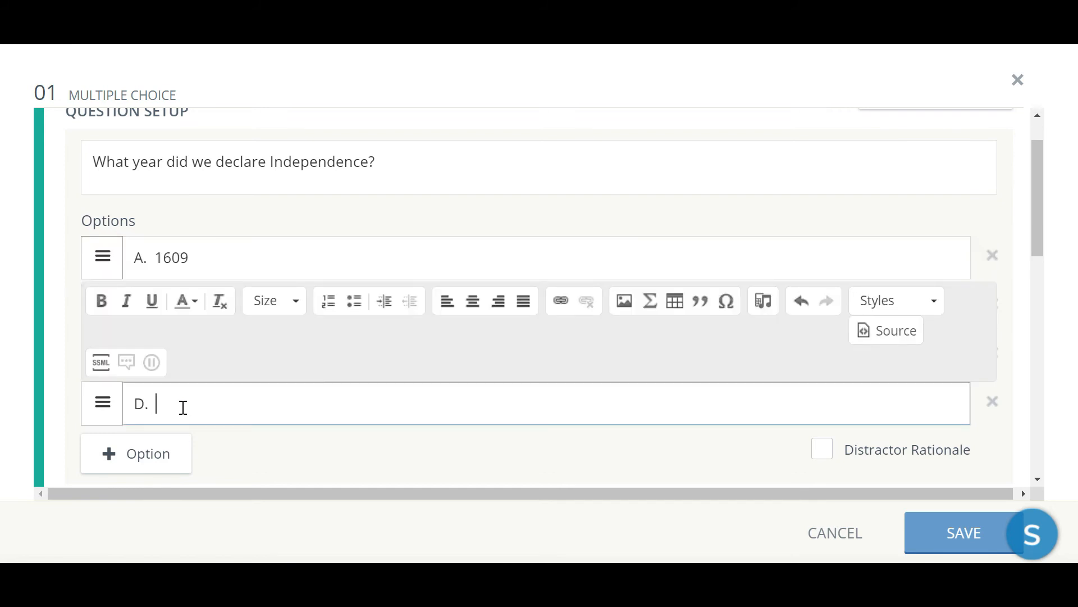
pyautogui.write('1889')
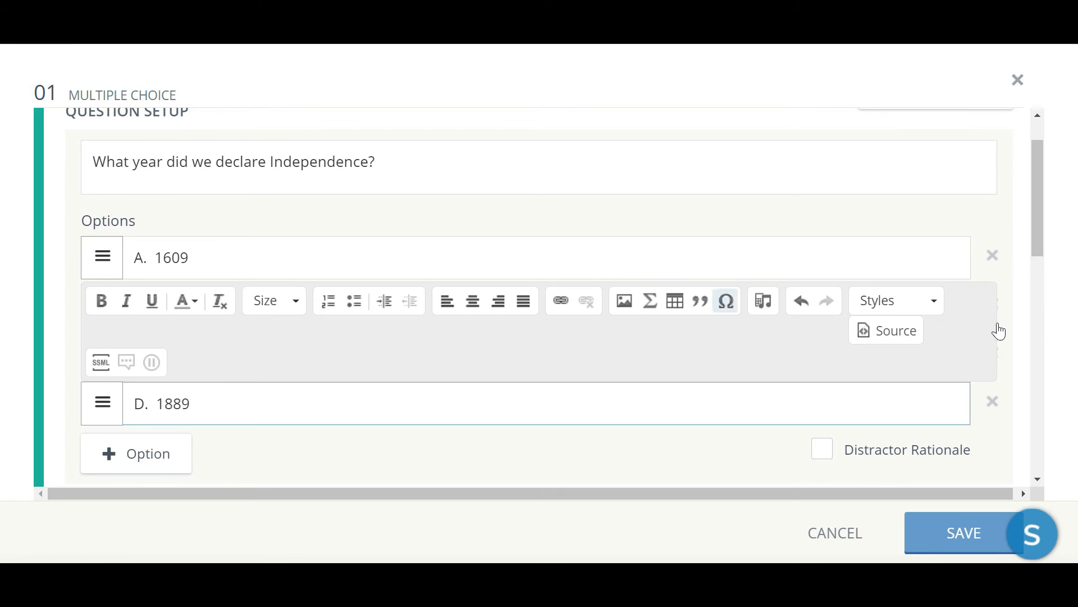
# Mark "B. 1776" as the correct answer to the question.
pyautogui.scroll(-3, 1045, 241)
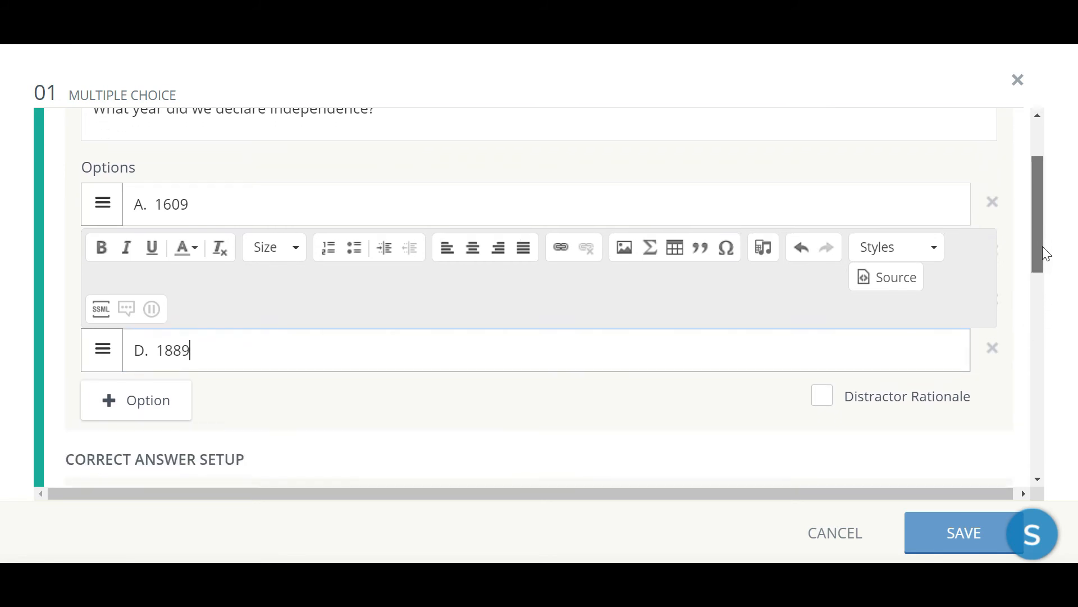
pyautogui.scroll(-5, 1048, 282)
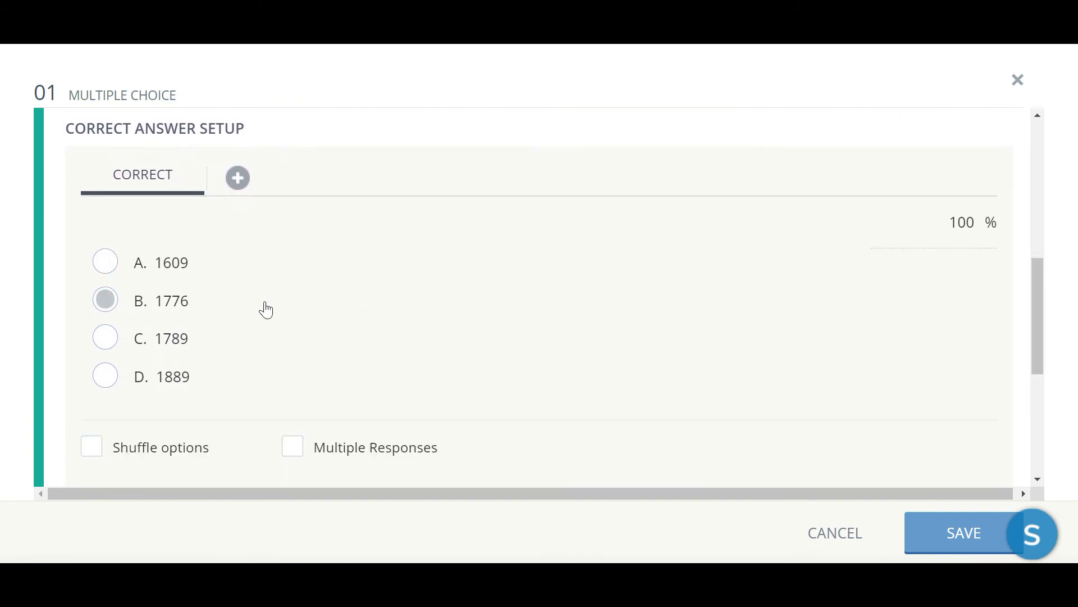
pyautogui.click(173, 309)
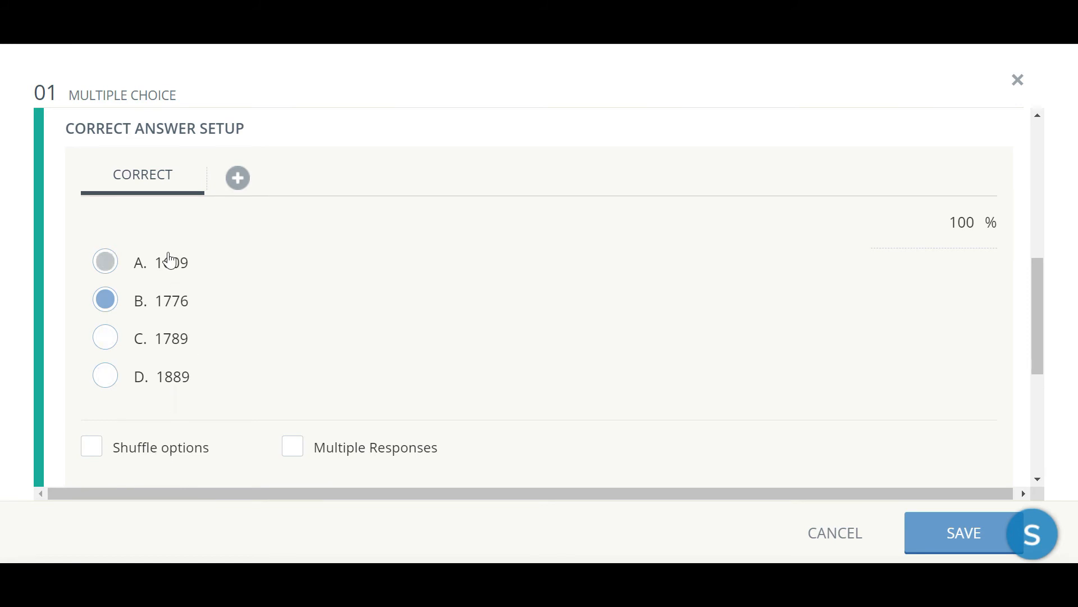
# Browse the question's learning objectives to State Standards, Texas, Essential Knowledge and Skills, Social Studies (2018).
pyautogui.moveTo(1035, 359); pyautogui.dragTo(1052, 456)
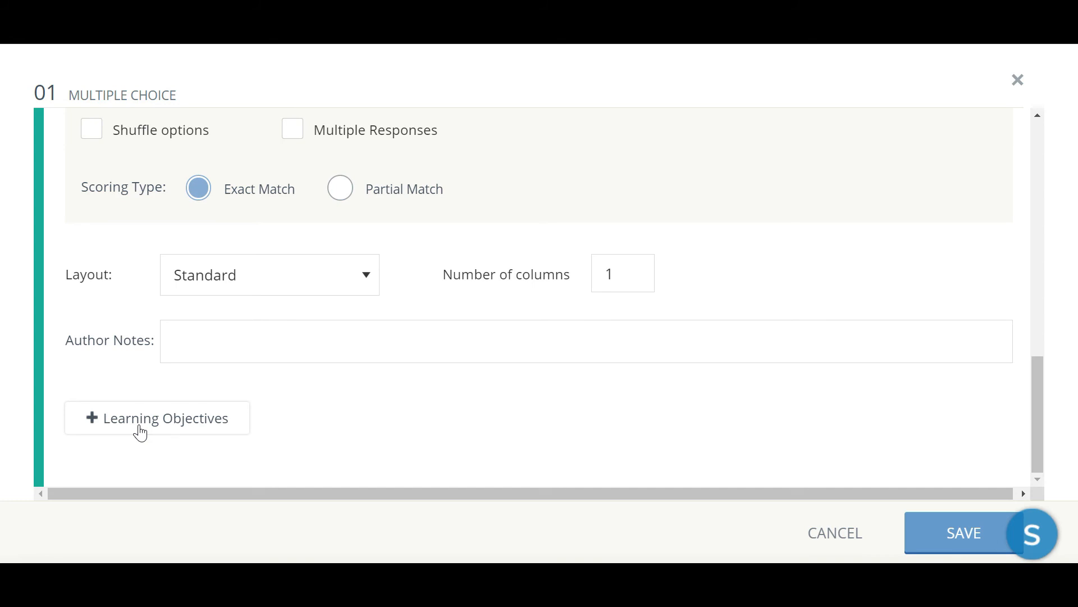
pyautogui.click(128, 425)
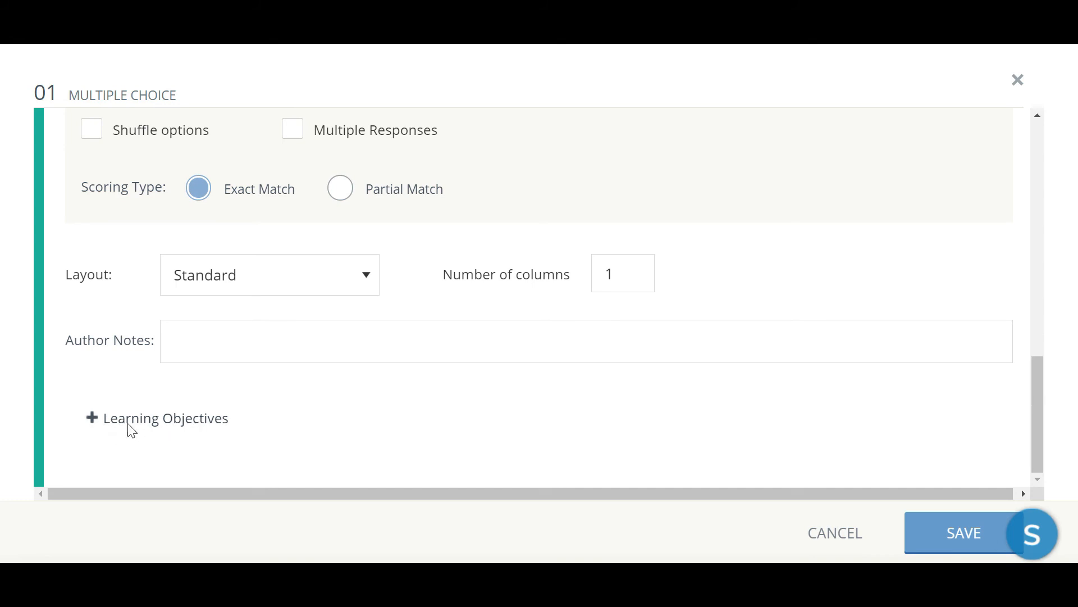
pyautogui.moveTo(1075, 213); pyautogui.dragTo(1075, 304)
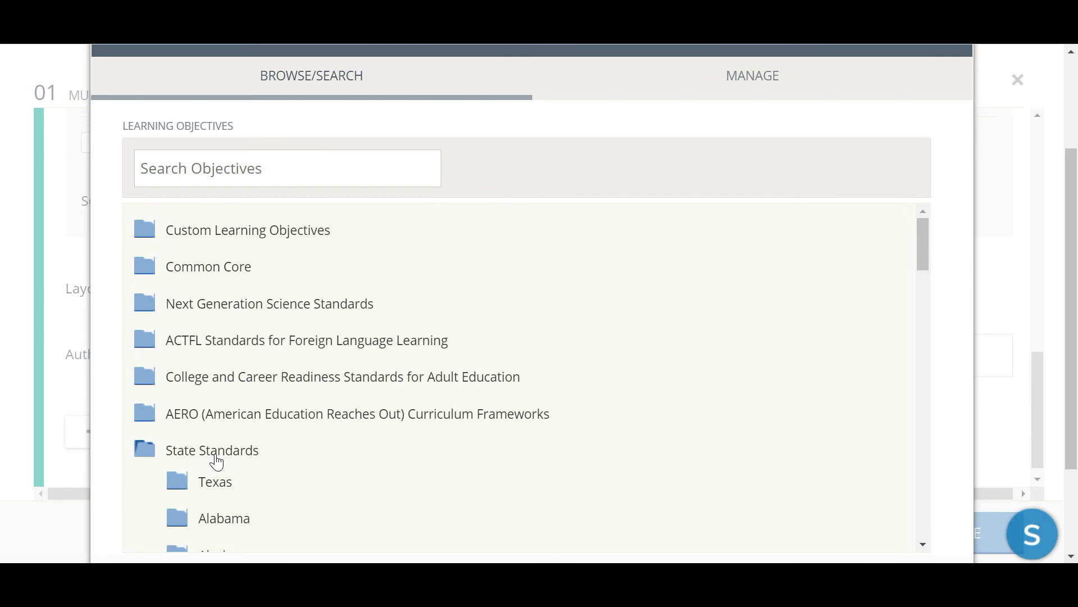
pyautogui.click(227, 491)
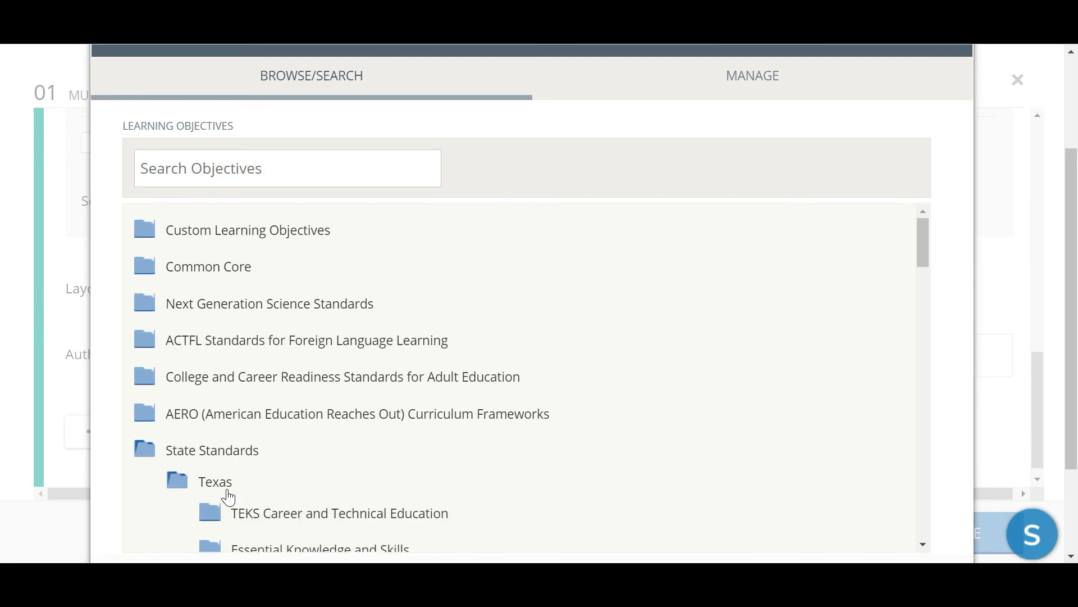
pyautogui.moveTo(918, 245); pyautogui.dragTo(918, 278)
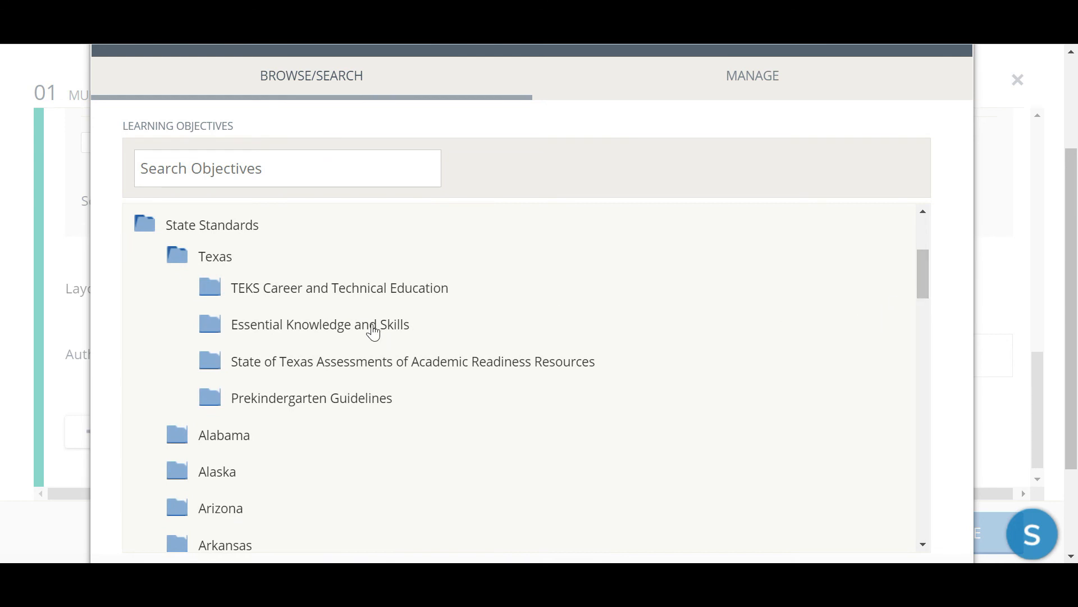
pyautogui.click(373, 332)
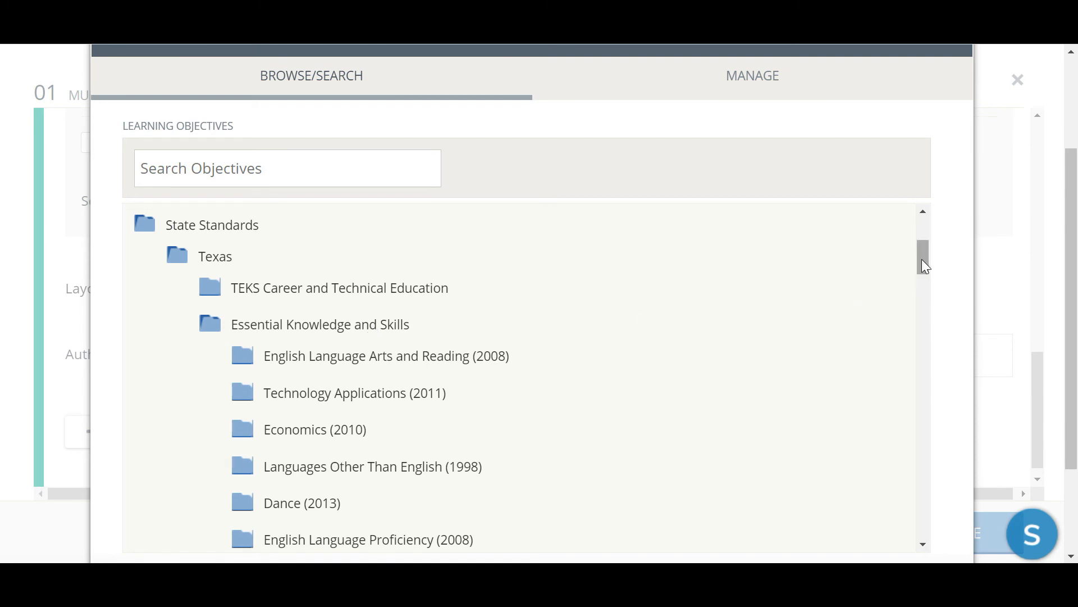
pyautogui.moveTo(924, 265); pyautogui.dragTo(925, 298)
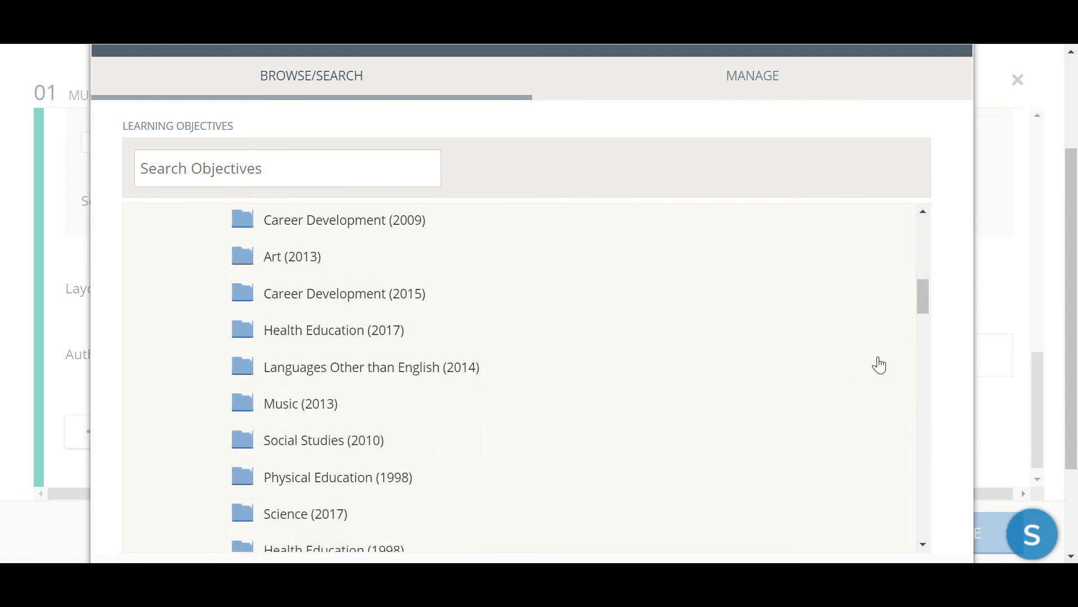
pyautogui.moveTo(919, 310); pyautogui.dragTo(925, 346)
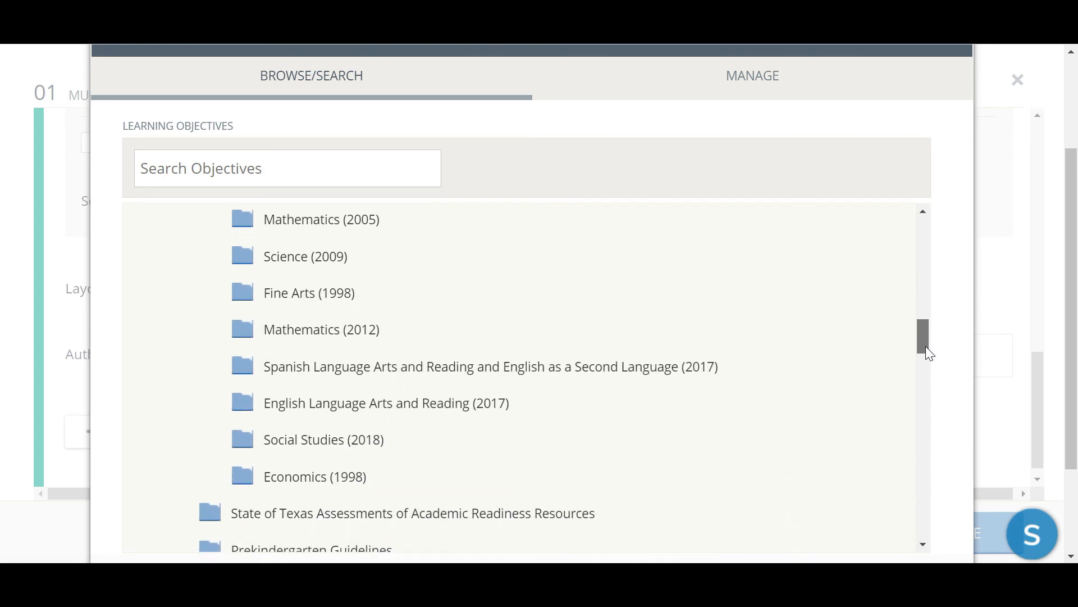
pyautogui.click(360, 443)
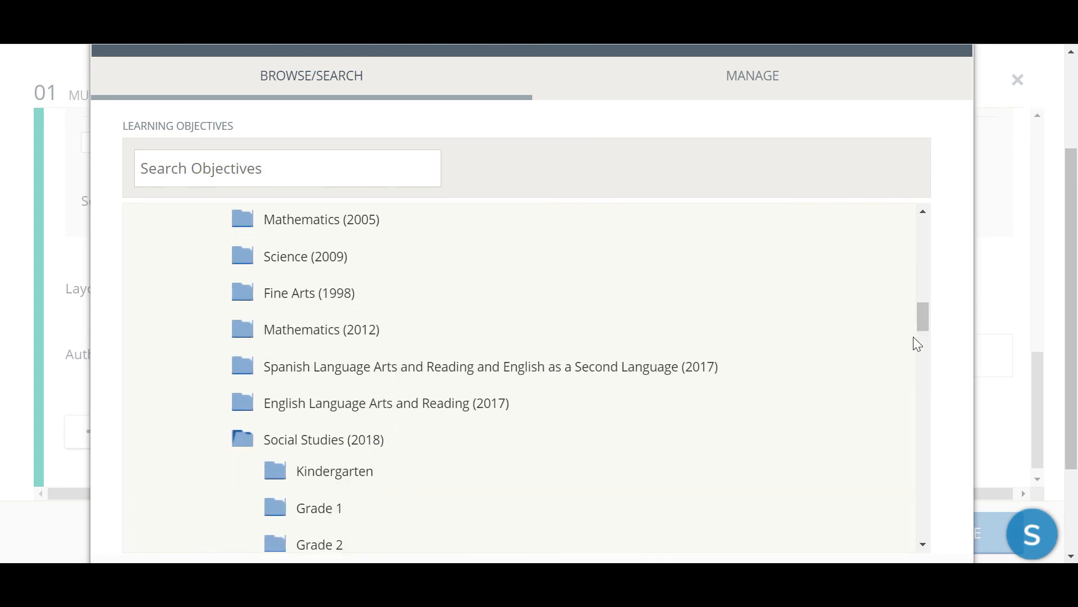
# Align the question to learning objective SOC.8.1.B from Grade 8, SS.8.1, and confirm the selection.
pyautogui.moveTo(923, 322); pyautogui.dragTo(927, 348)
pyautogui.click(313, 452)
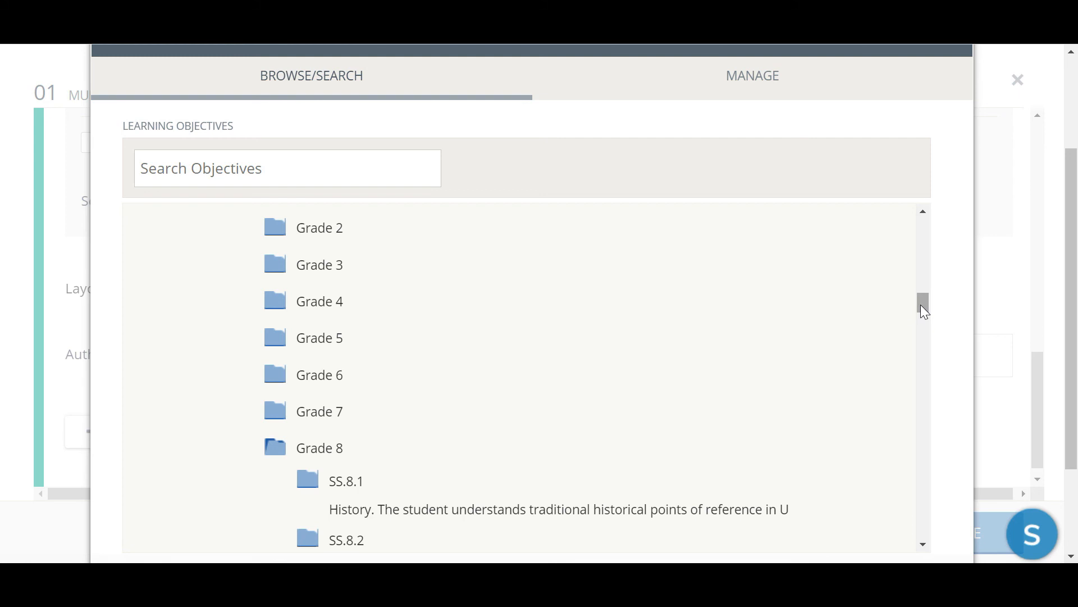
pyautogui.moveTo(921, 306); pyautogui.dragTo(926, 320)
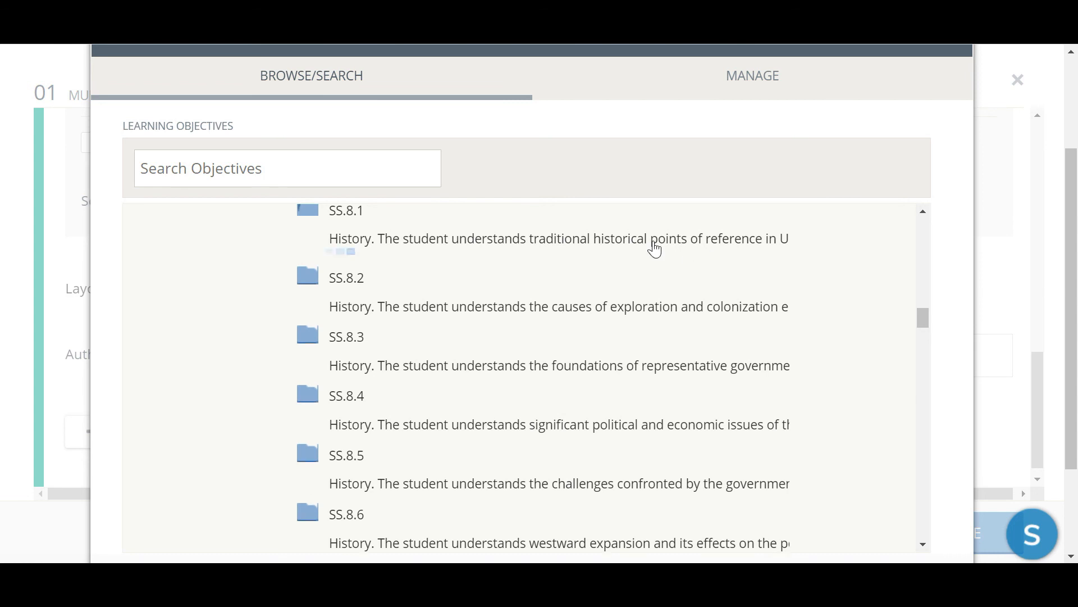
pyautogui.click(653, 245)
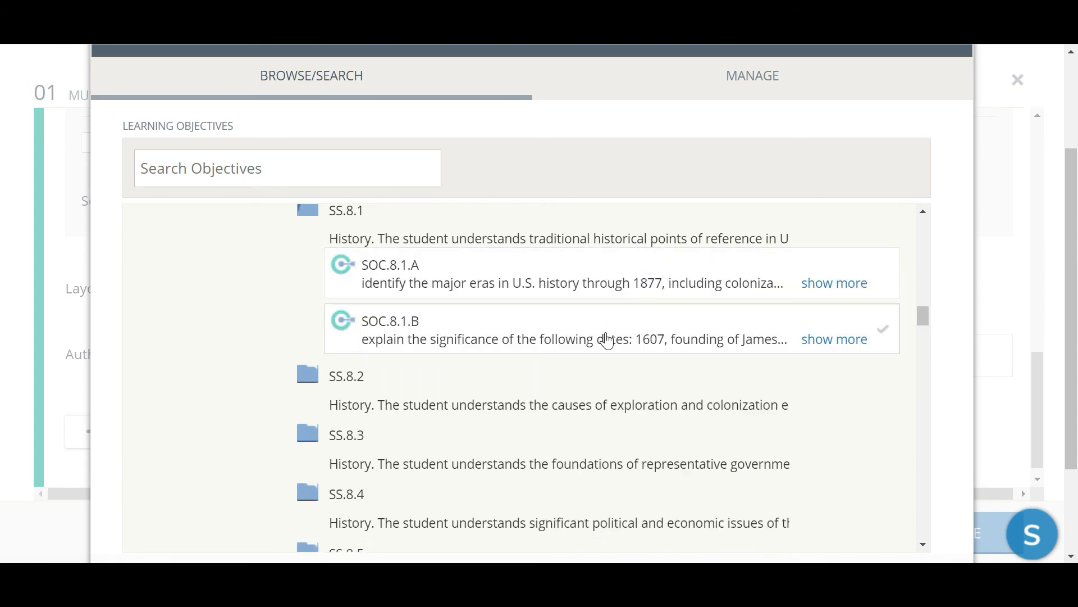
pyautogui.click(606, 339)
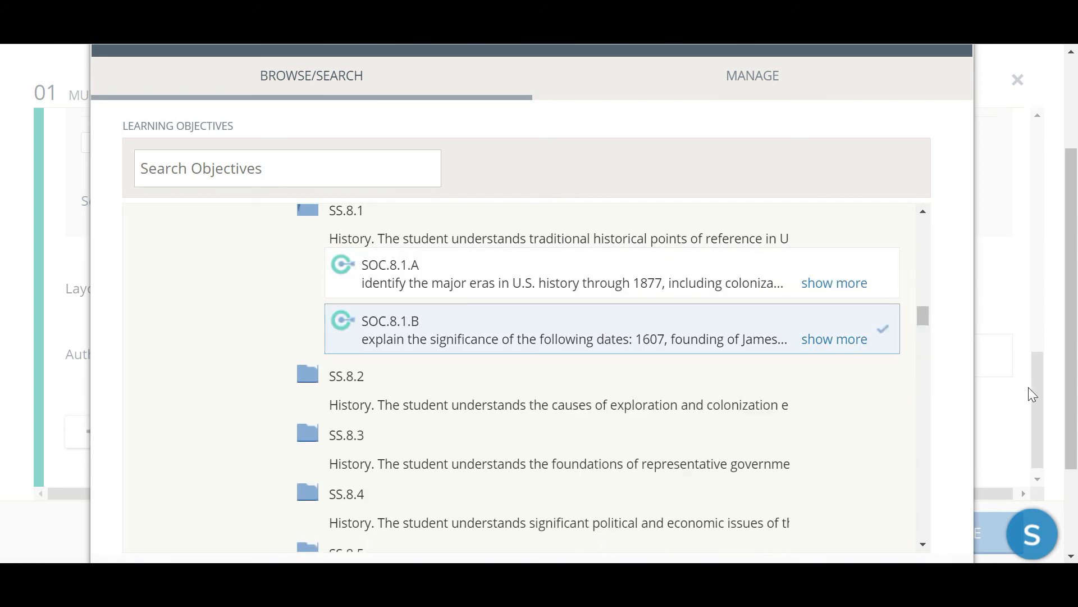
pyautogui.scroll(-3, 1072, 384)
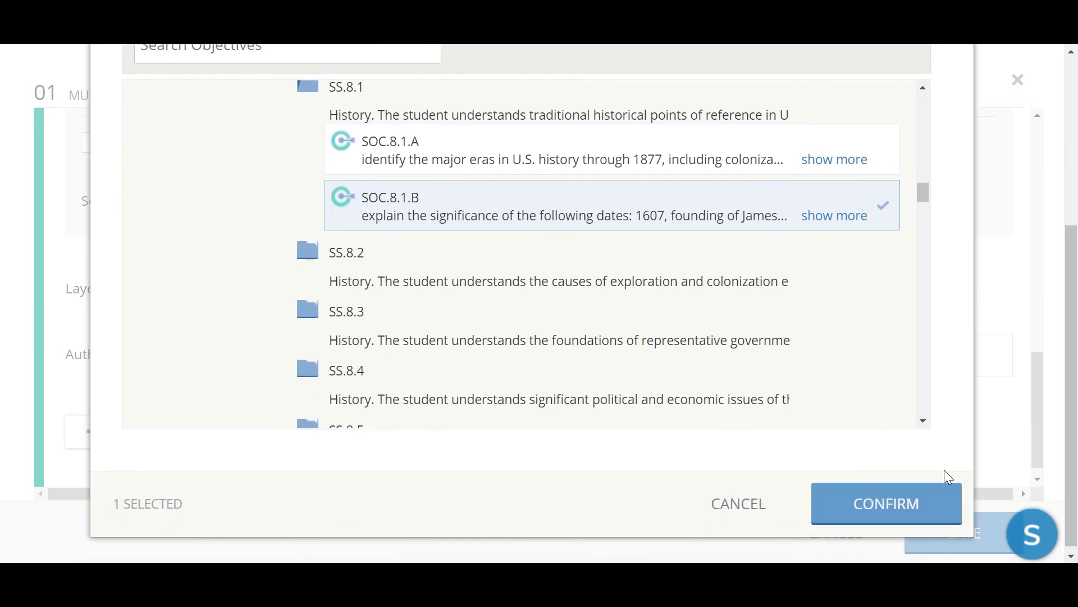
pyautogui.click(901, 514)
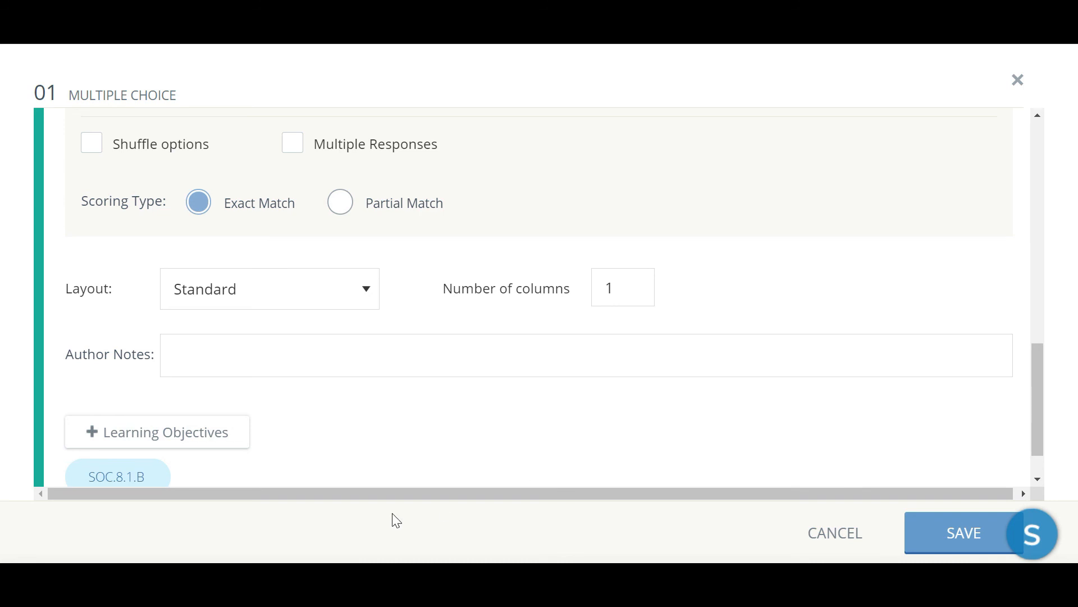
# Save the multiple choice question with its aligned learning objective.
pyautogui.moveTo(132, 489)
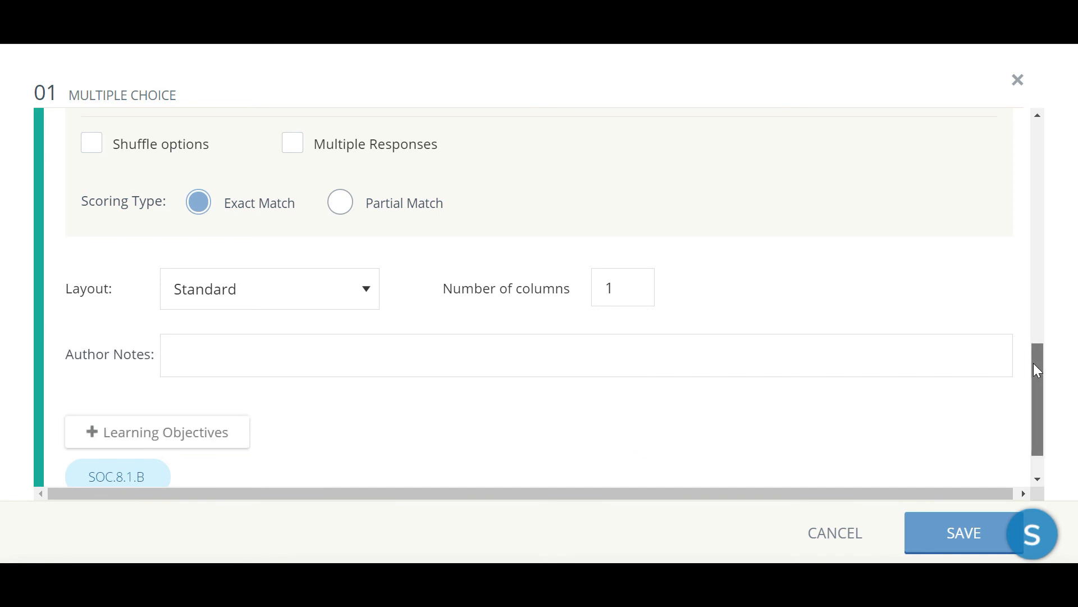
pyautogui.moveTo(1037, 371); pyautogui.dragTo(1038, 404)
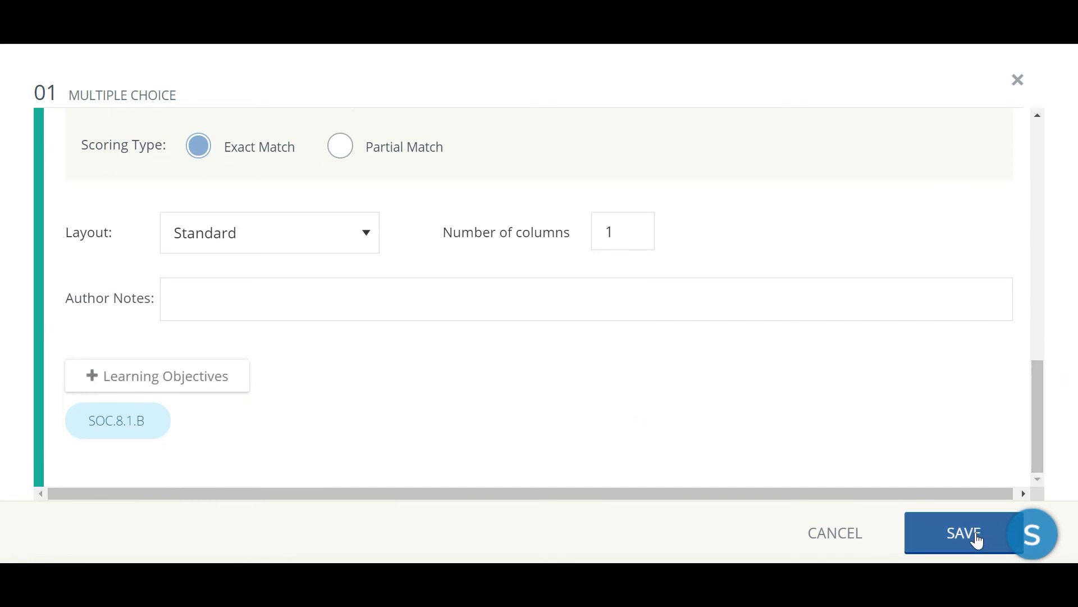
pyautogui.click(977, 538)
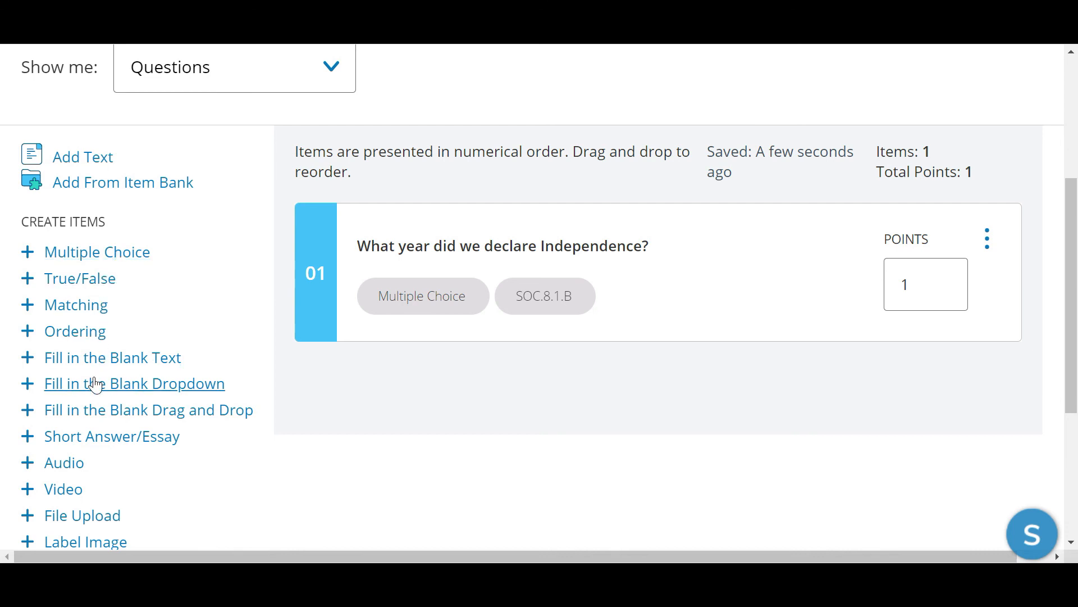
# Preview the American Revolution Quiz as a student and start a new attempt.
pyautogui.moveTo(1076, 253); pyautogui.dragTo(1075, 134)
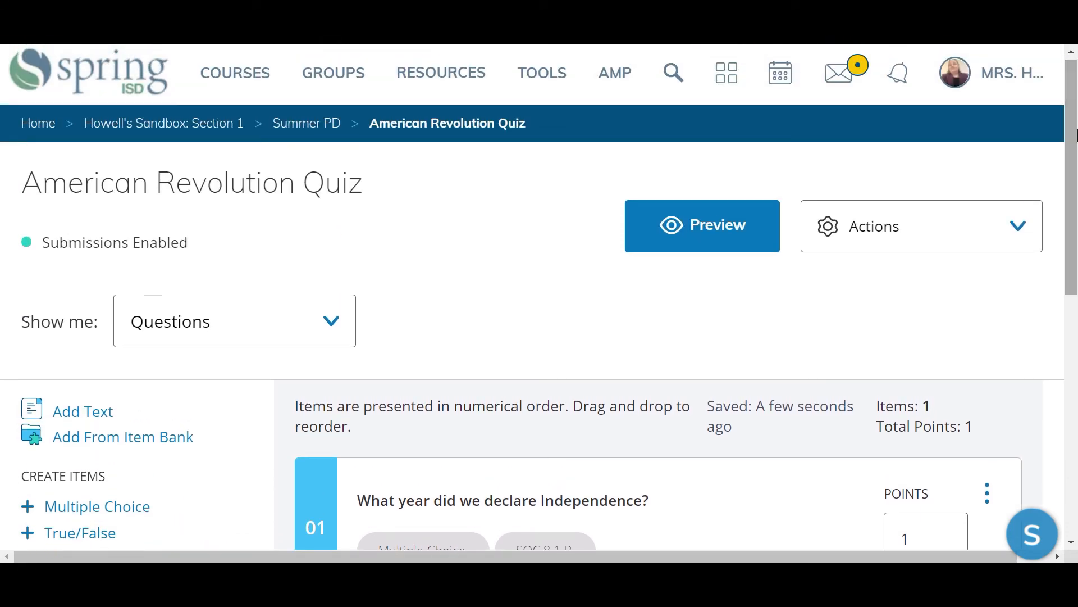
pyautogui.click(686, 235)
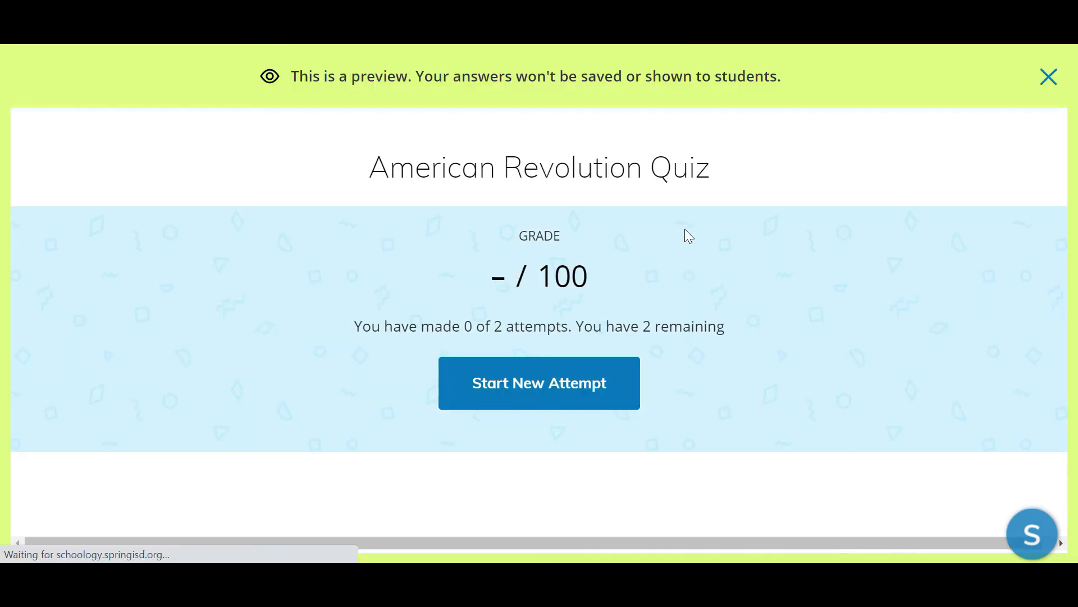
pyautogui.click(573, 388)
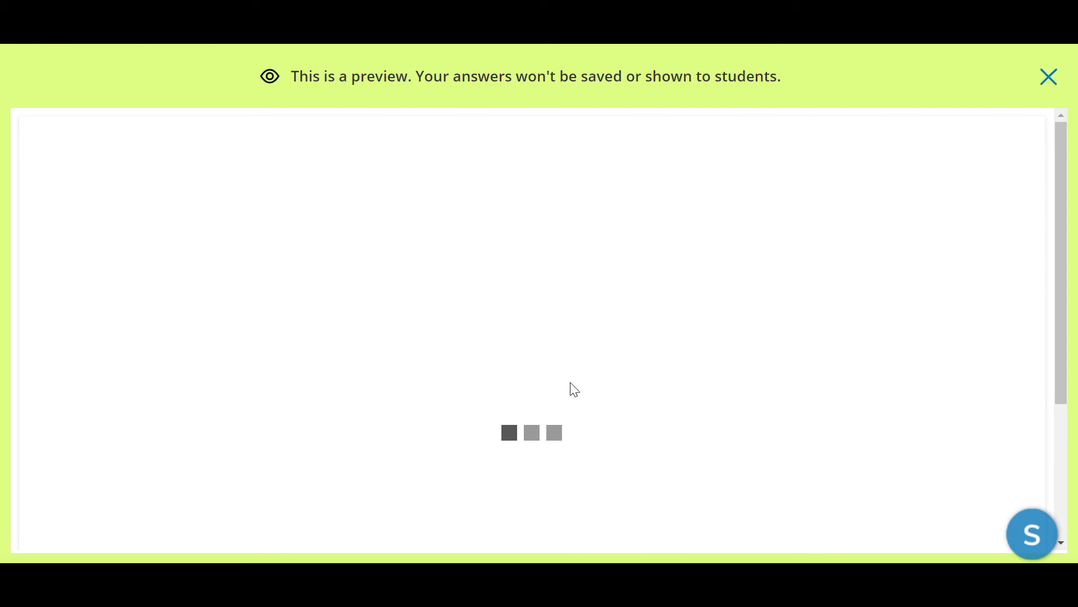